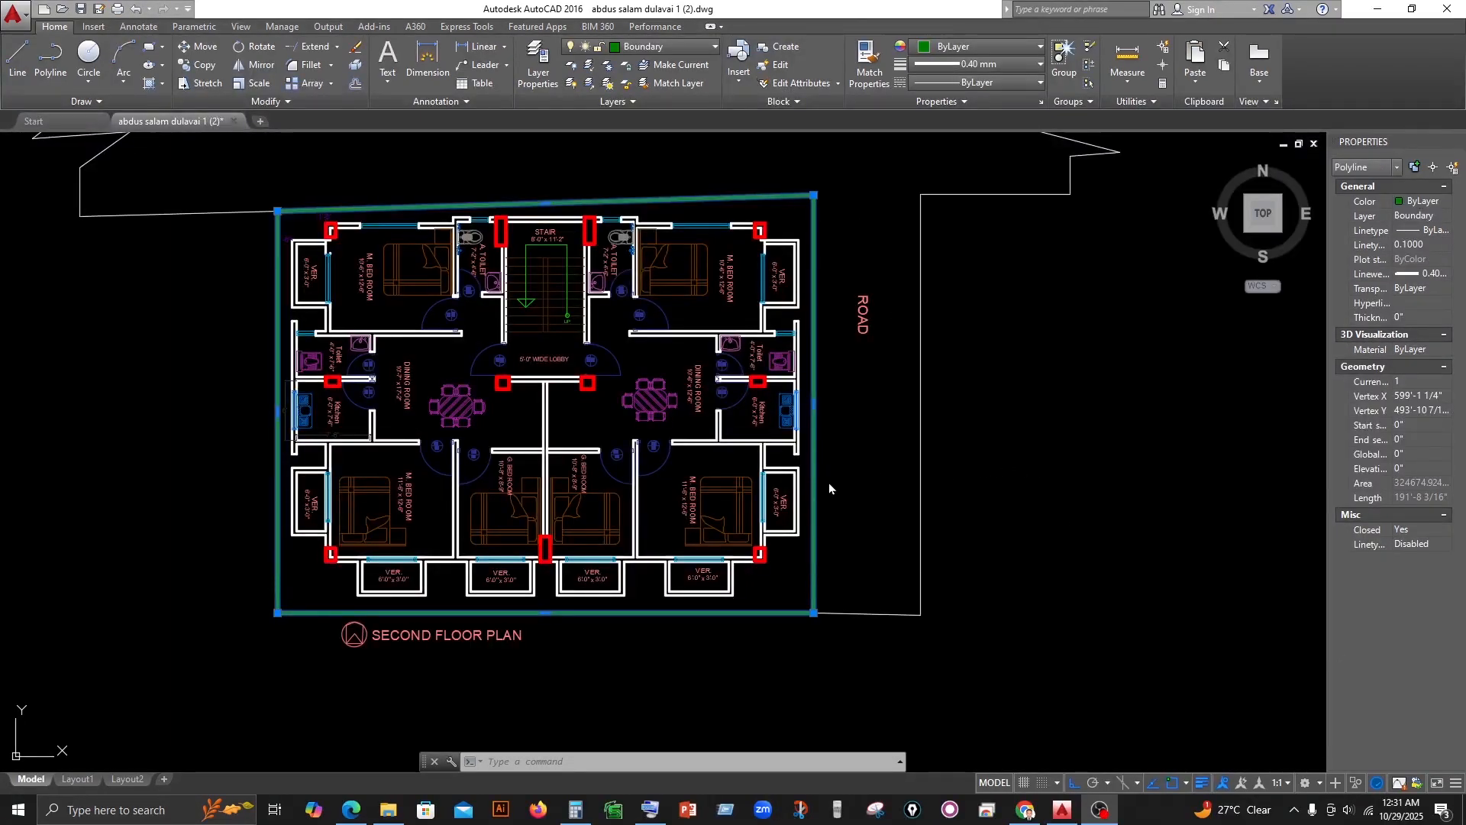
- Examine the second floor plan within its plot boundary, including the plan title and the two adjoining roads
scroll(830, 489, down, 5)
scroll(846, 396, up, 2)
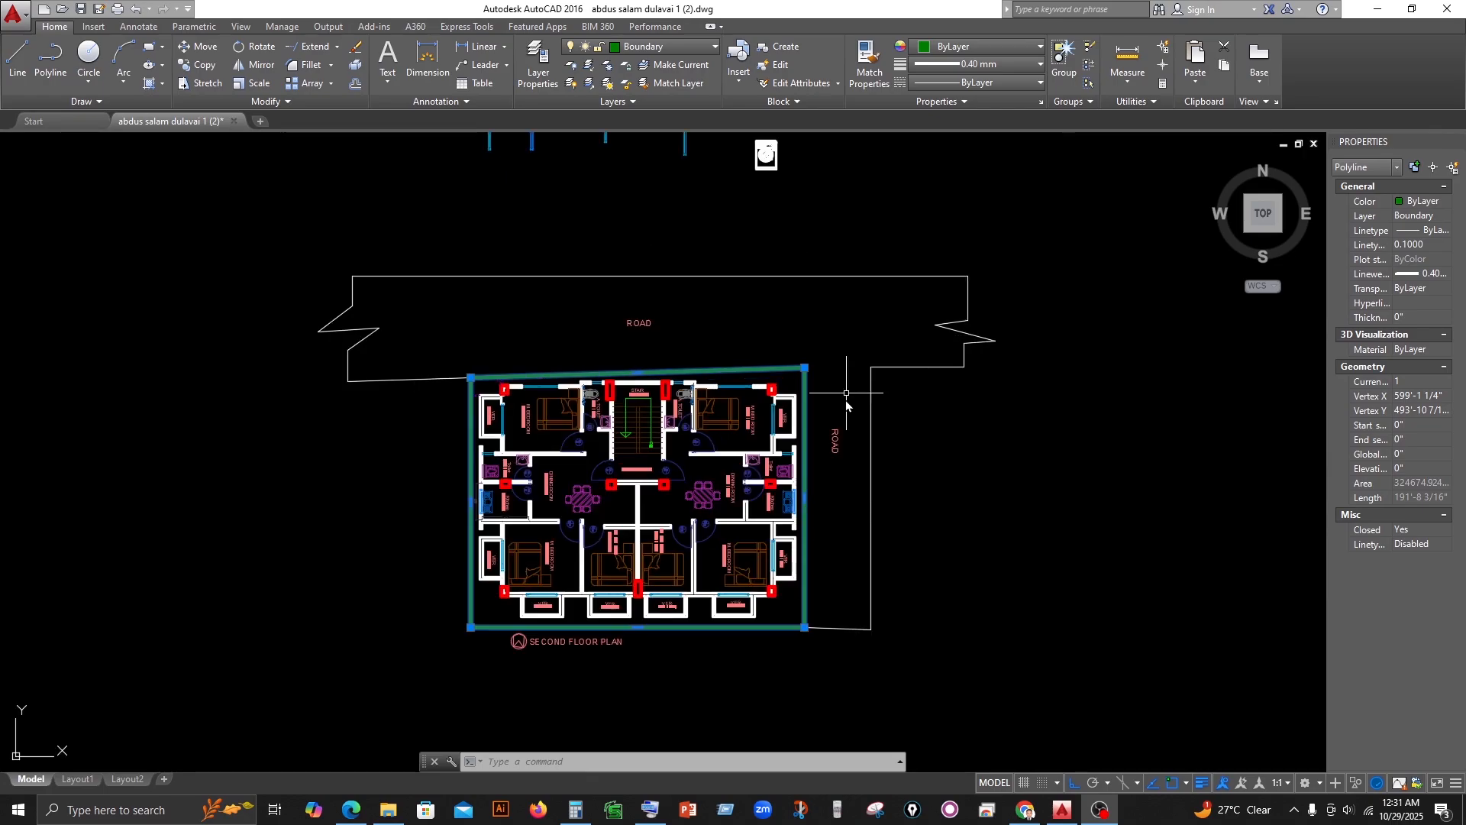
scroll(845, 486, up, 2)
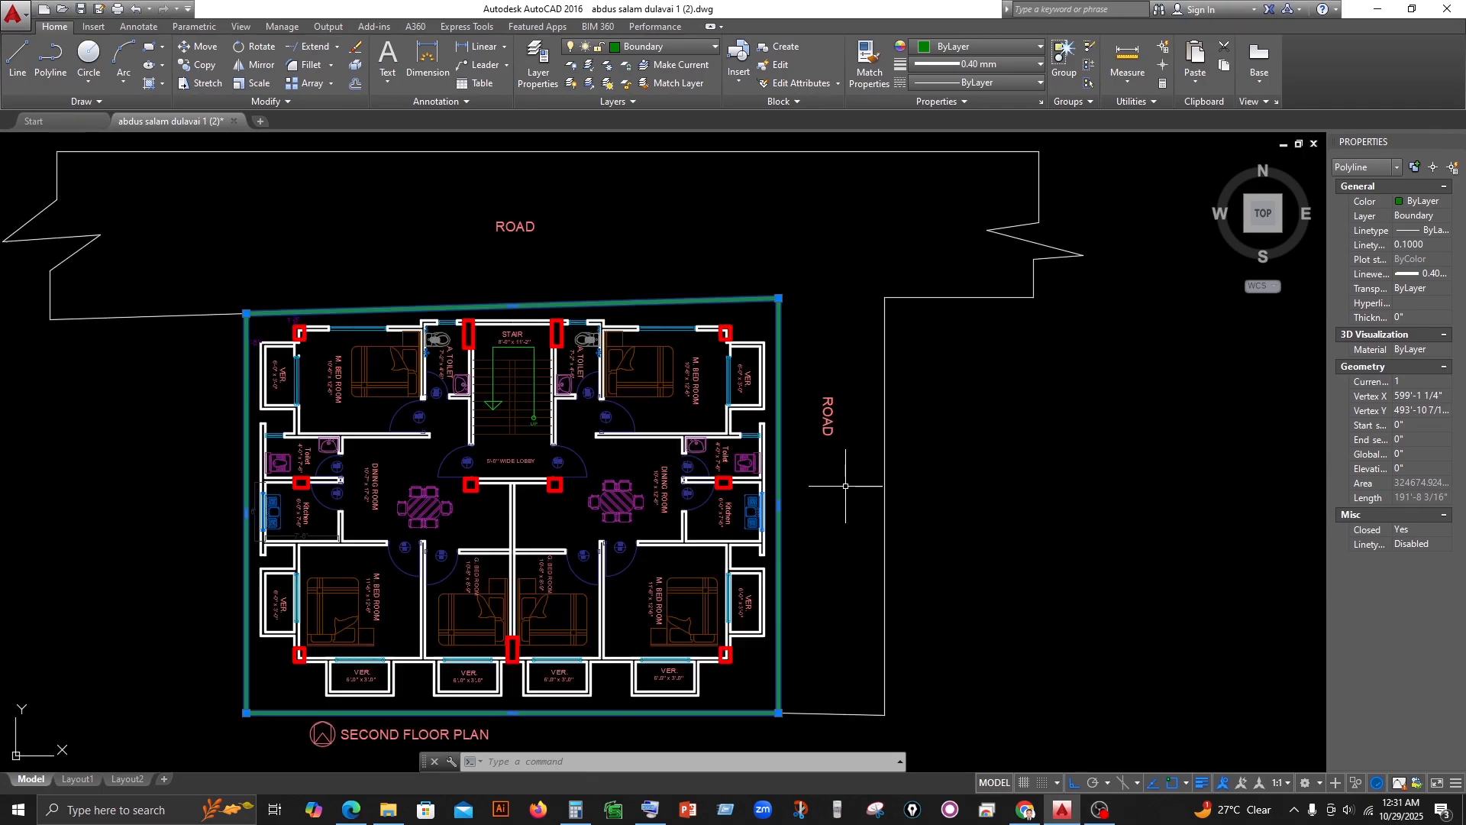
middle_drag(836, 489, 832, 439)
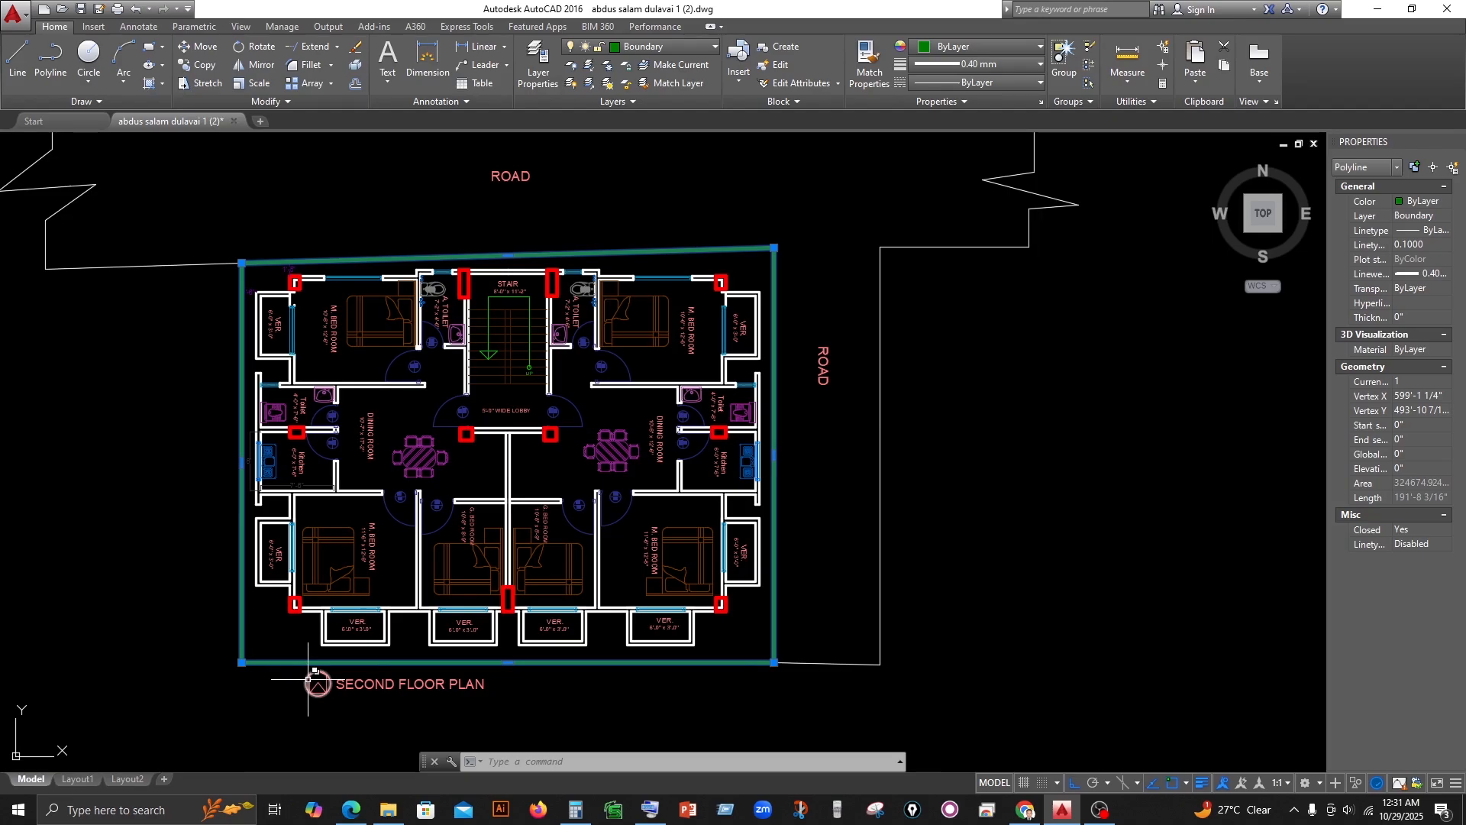
scroll(318, 682, up, 6)
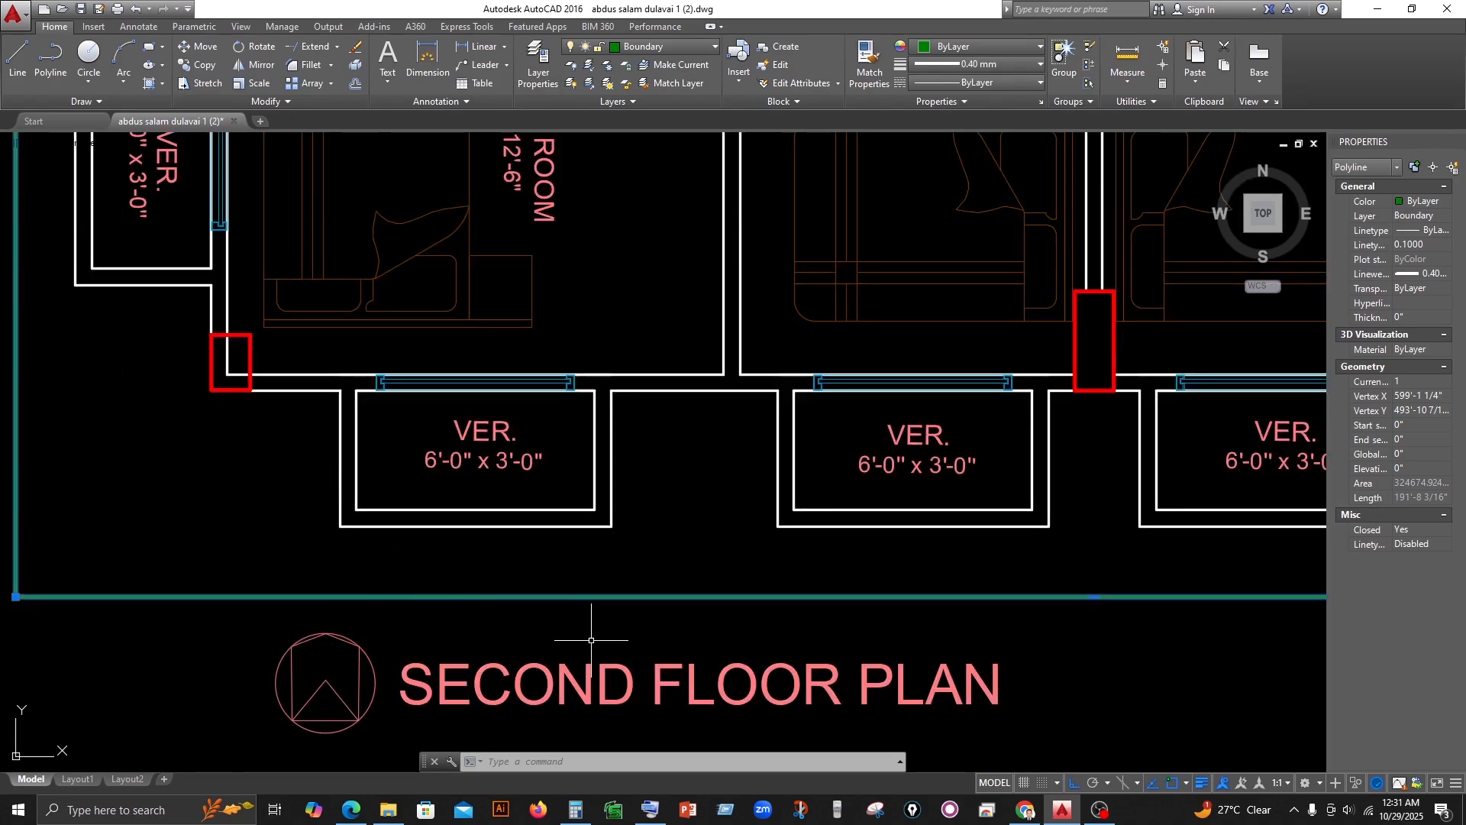
middle_drag(596, 707, 576, 587)
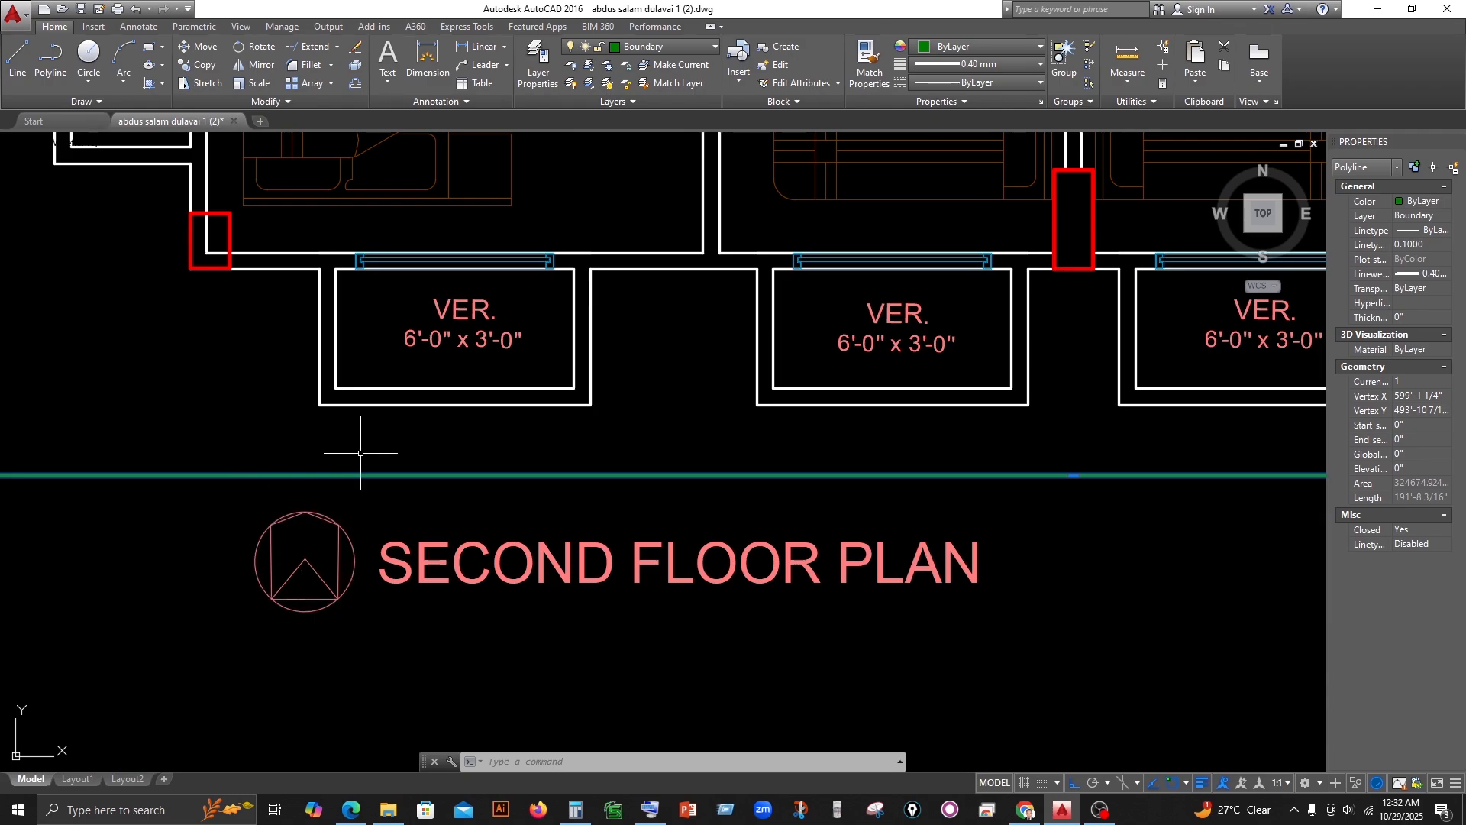
scroll(389, 610, down, 3)
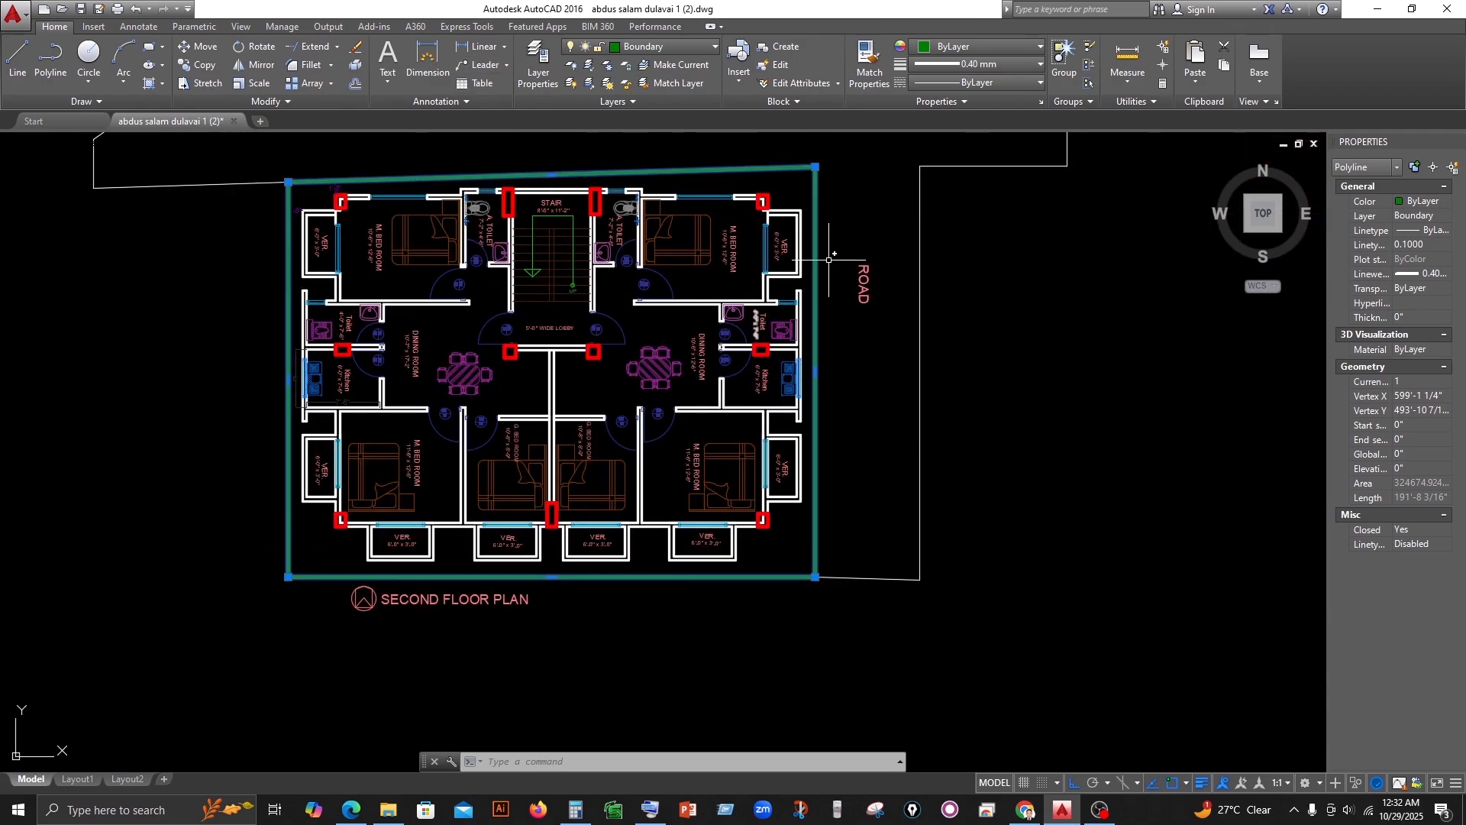
middle_drag(833, 276, 730, 324)
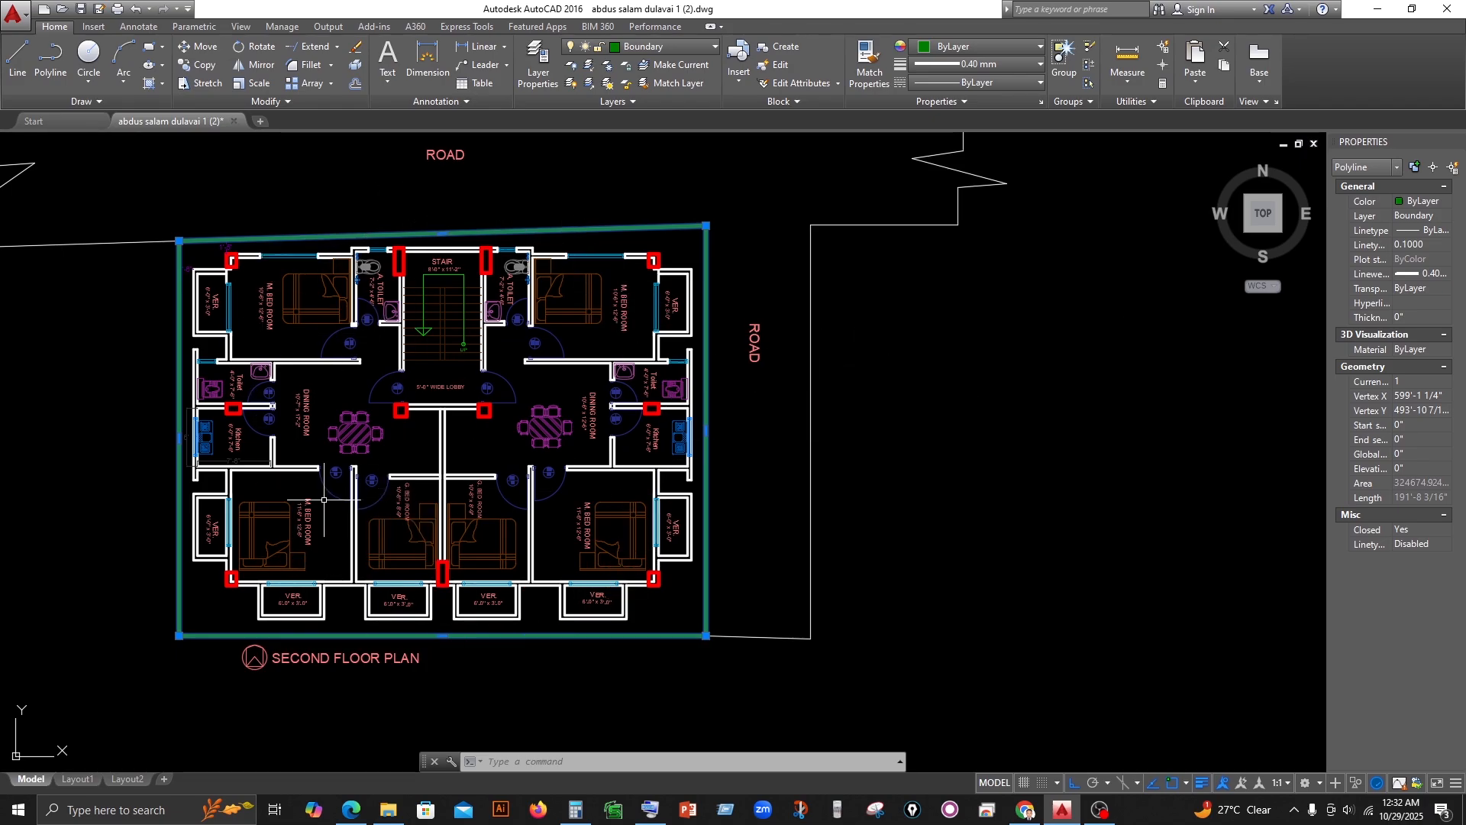
middle_drag(413, 171, 442, 254)
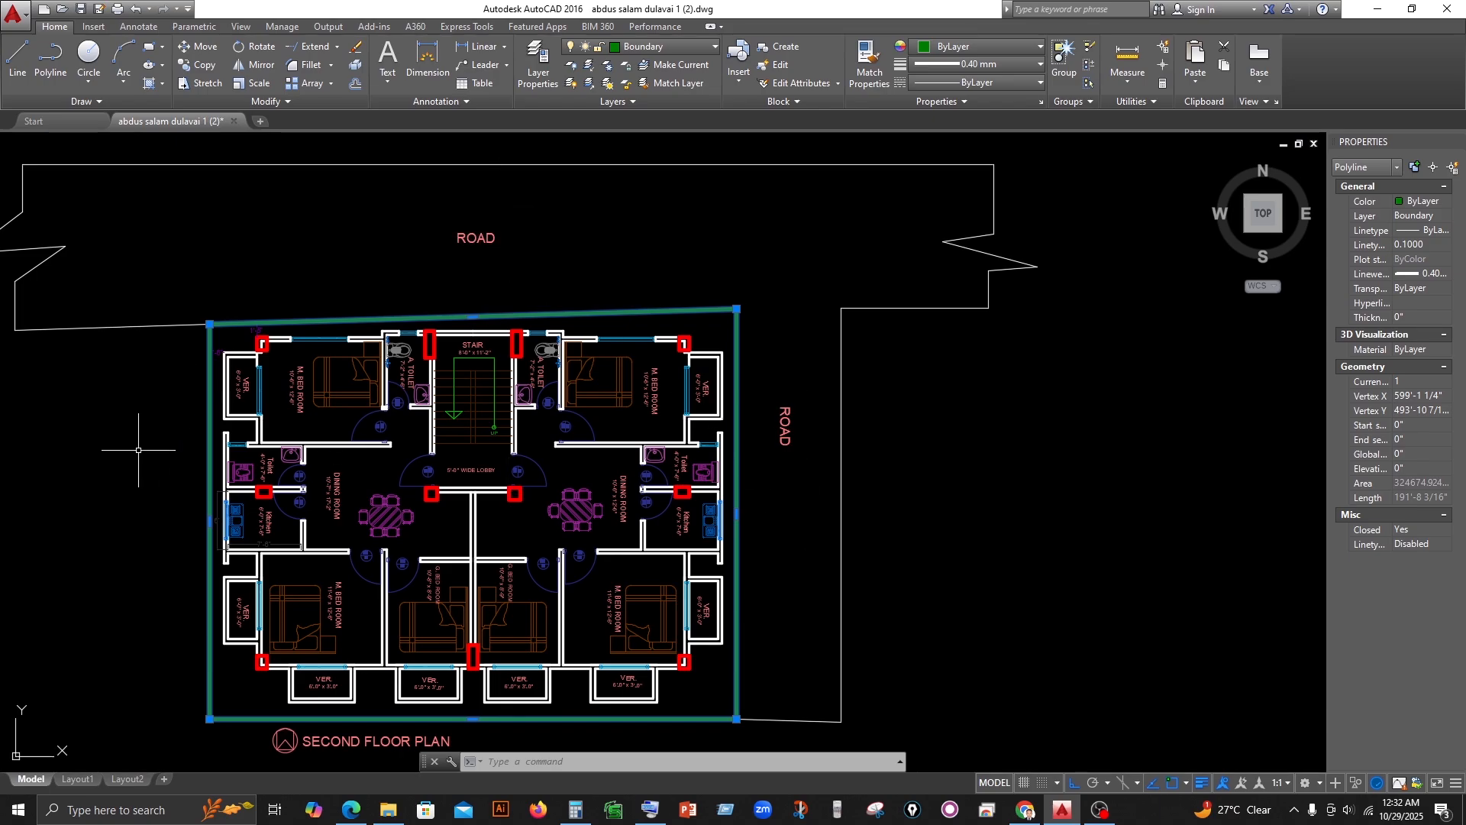
scroll(298, 328, down, 2)
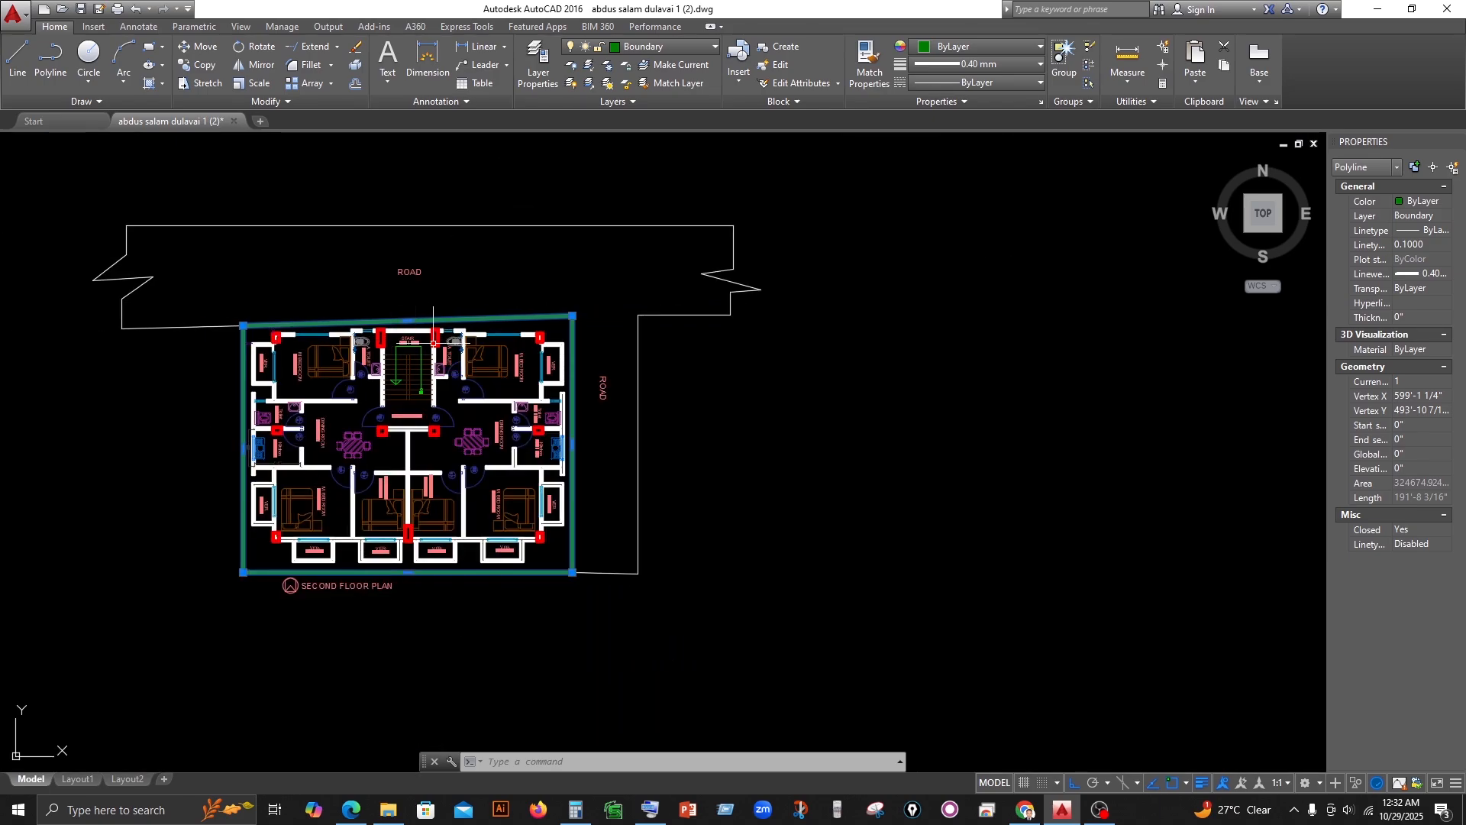
scroll(343, 407, up, 2)
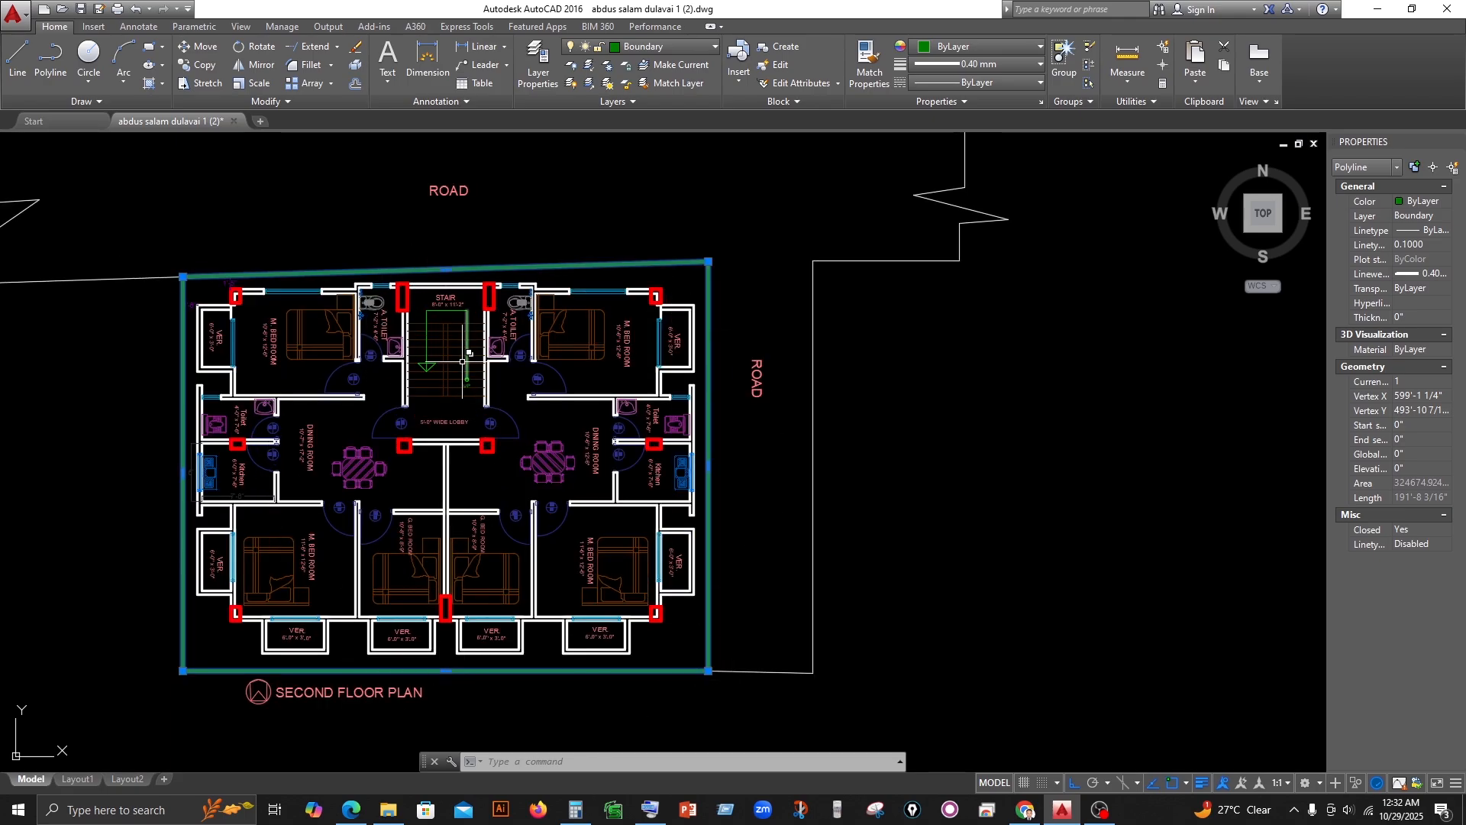
- Inspect the stair, the 5'-0" wide lobby and the rooms around them in the second floor plan
scroll(405, 436, up, 4)
mouse_move(484, 436)
middle_down()
mouse_move(550, 422)
mouse_move(458, 467)
middle_up()
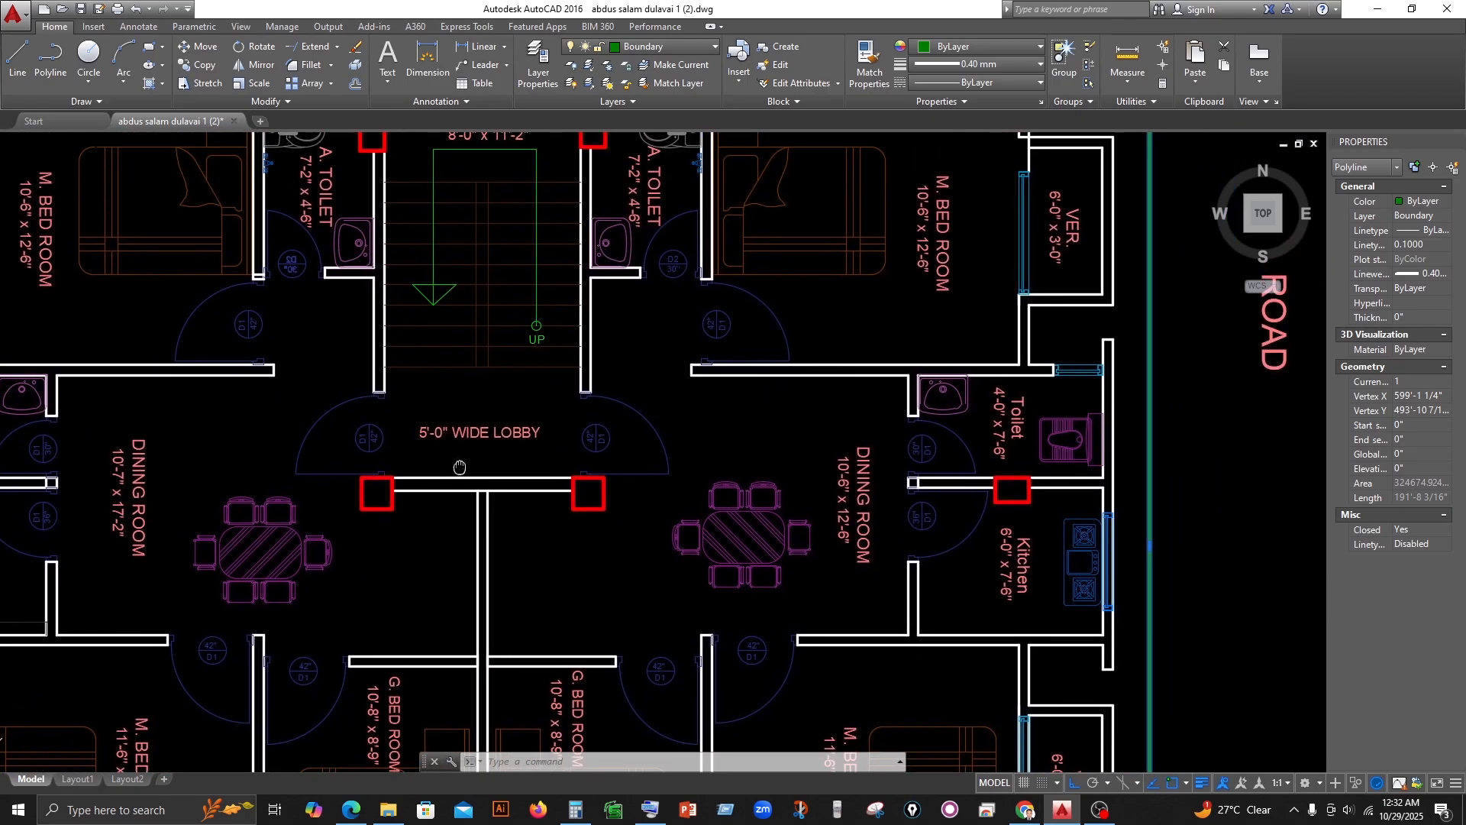
scroll(460, 465, down, 2)
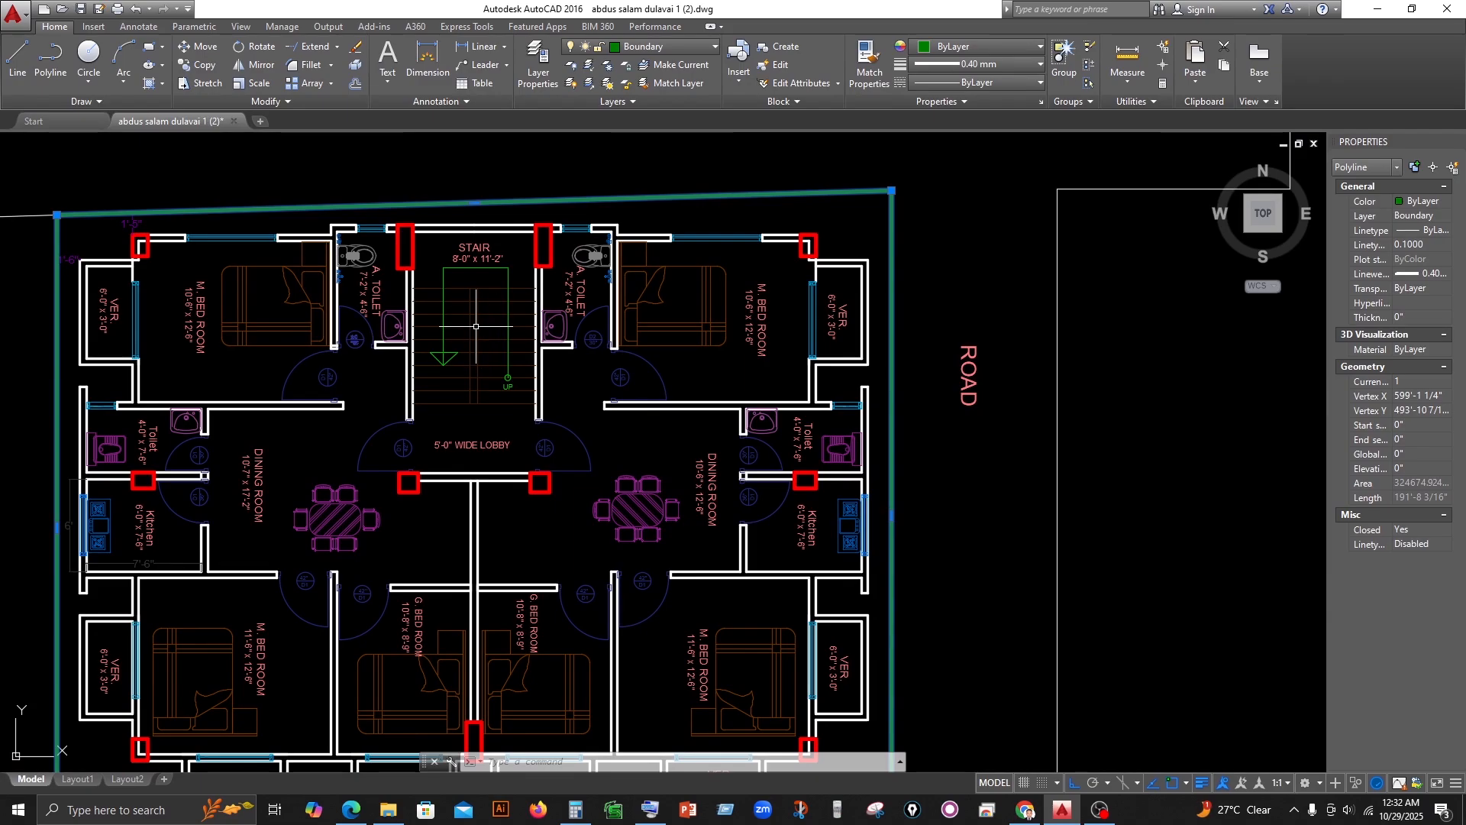
scroll(420, 254, up, 4)
middle_drag(429, 255, 389, 347)
scroll(403, 346, down, 2)
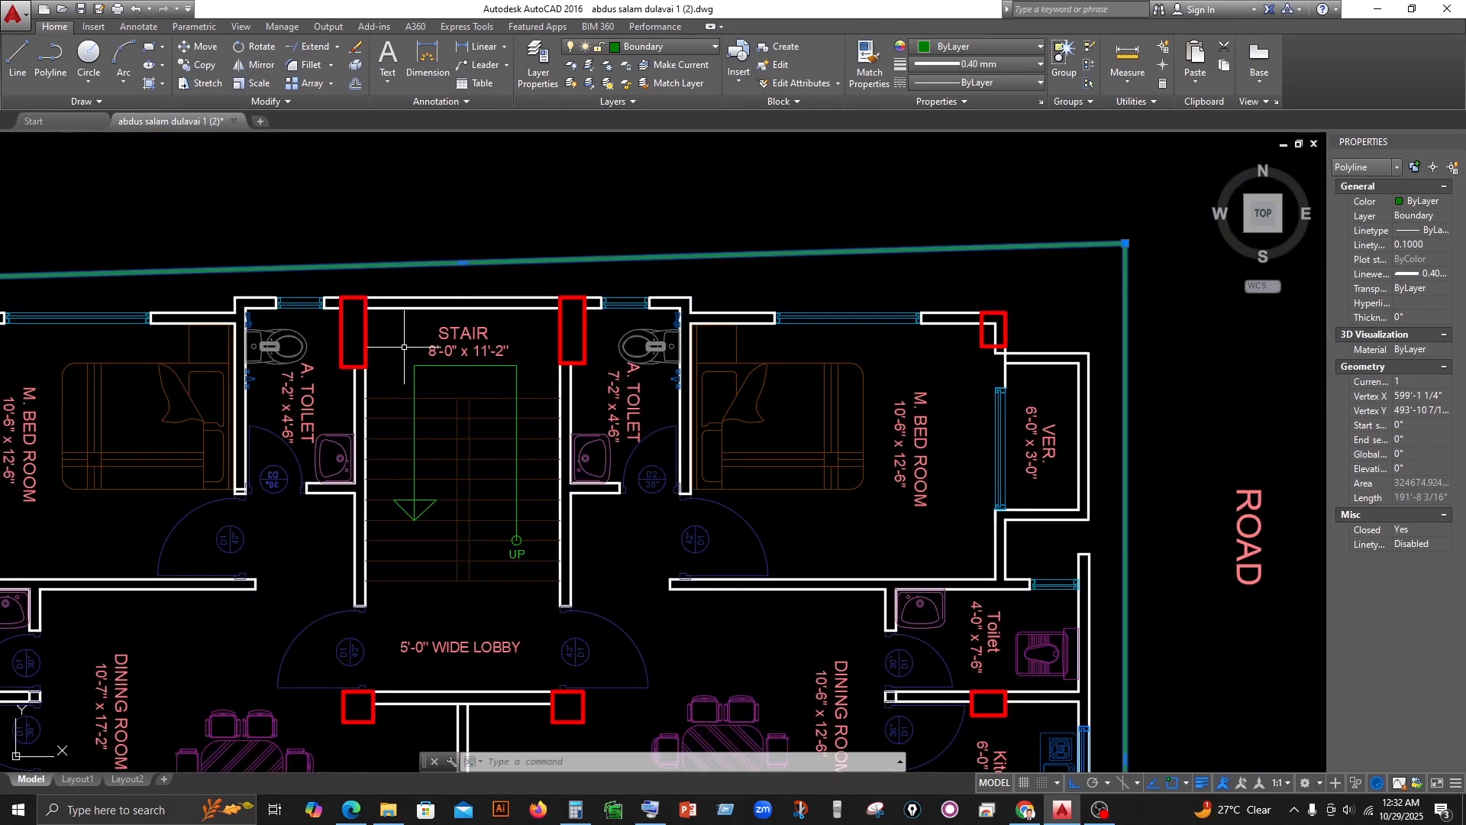
scroll(404, 347, down, 4)
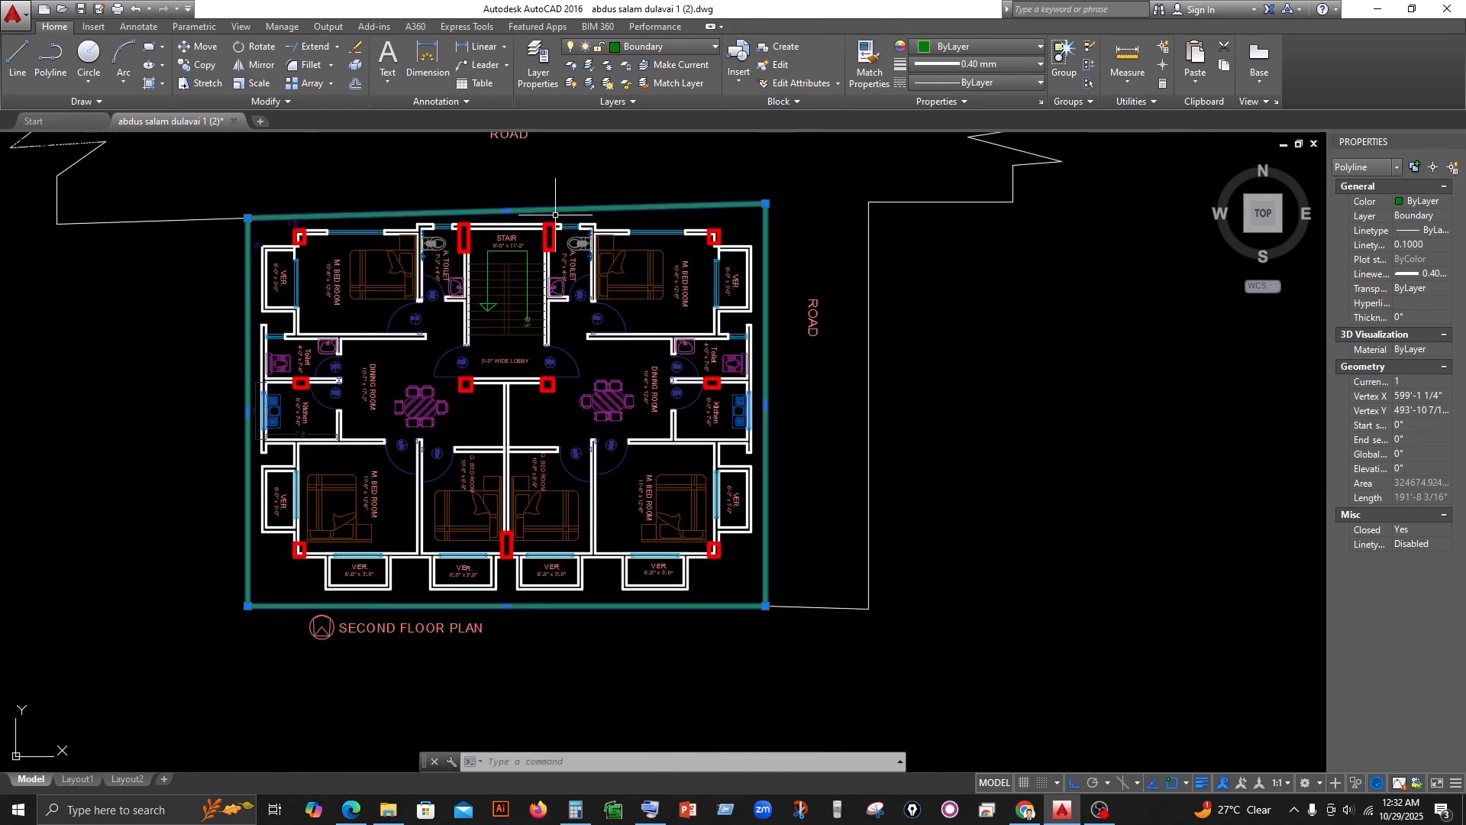
scroll(555, 216, up, 2)
scroll(555, 215, down, 2)
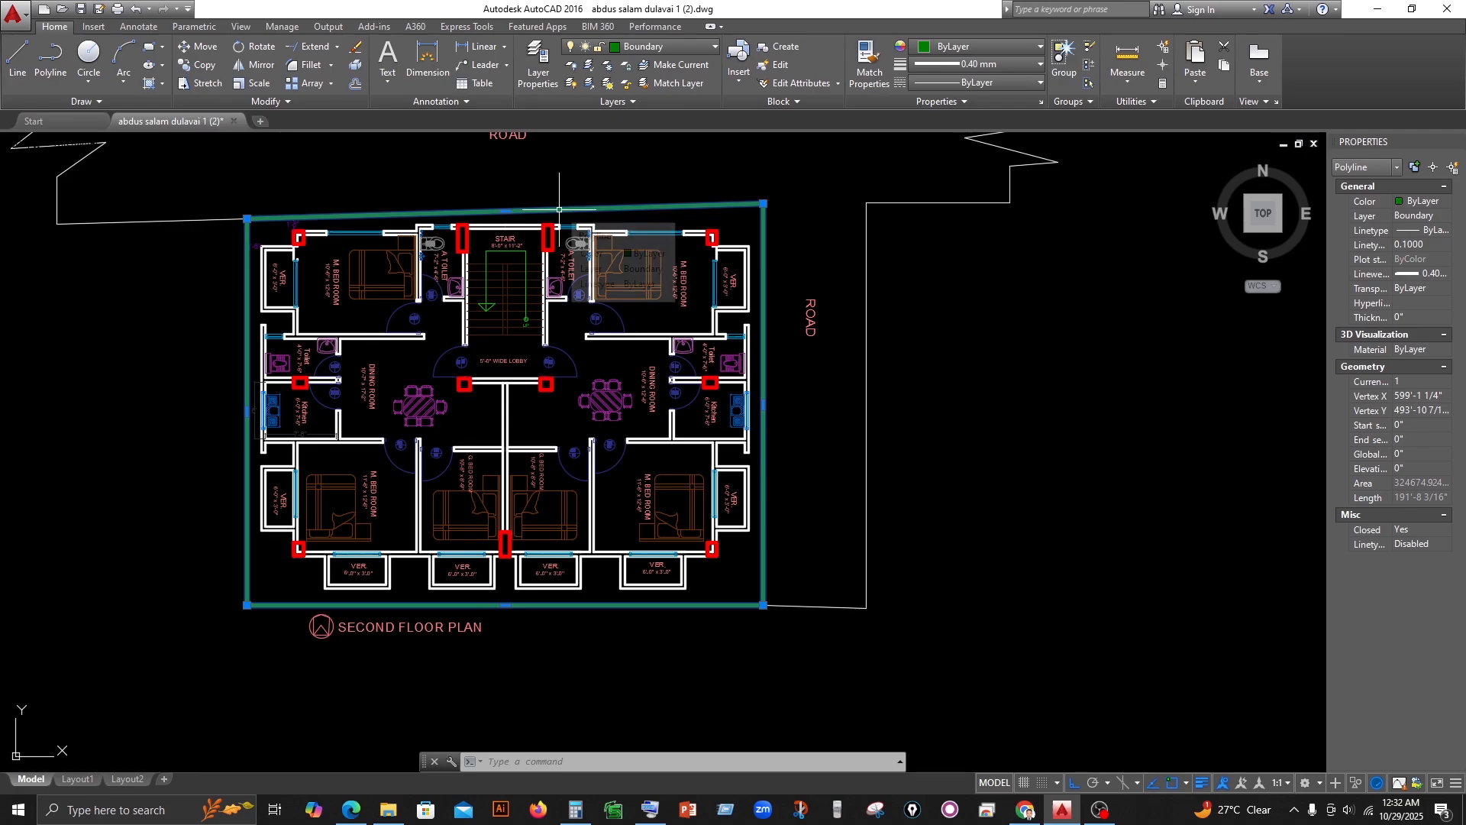
- Highlight the green plot boundary polyline repeatedly to check its north, west and east sides, leaving it deselected
key(Escape)
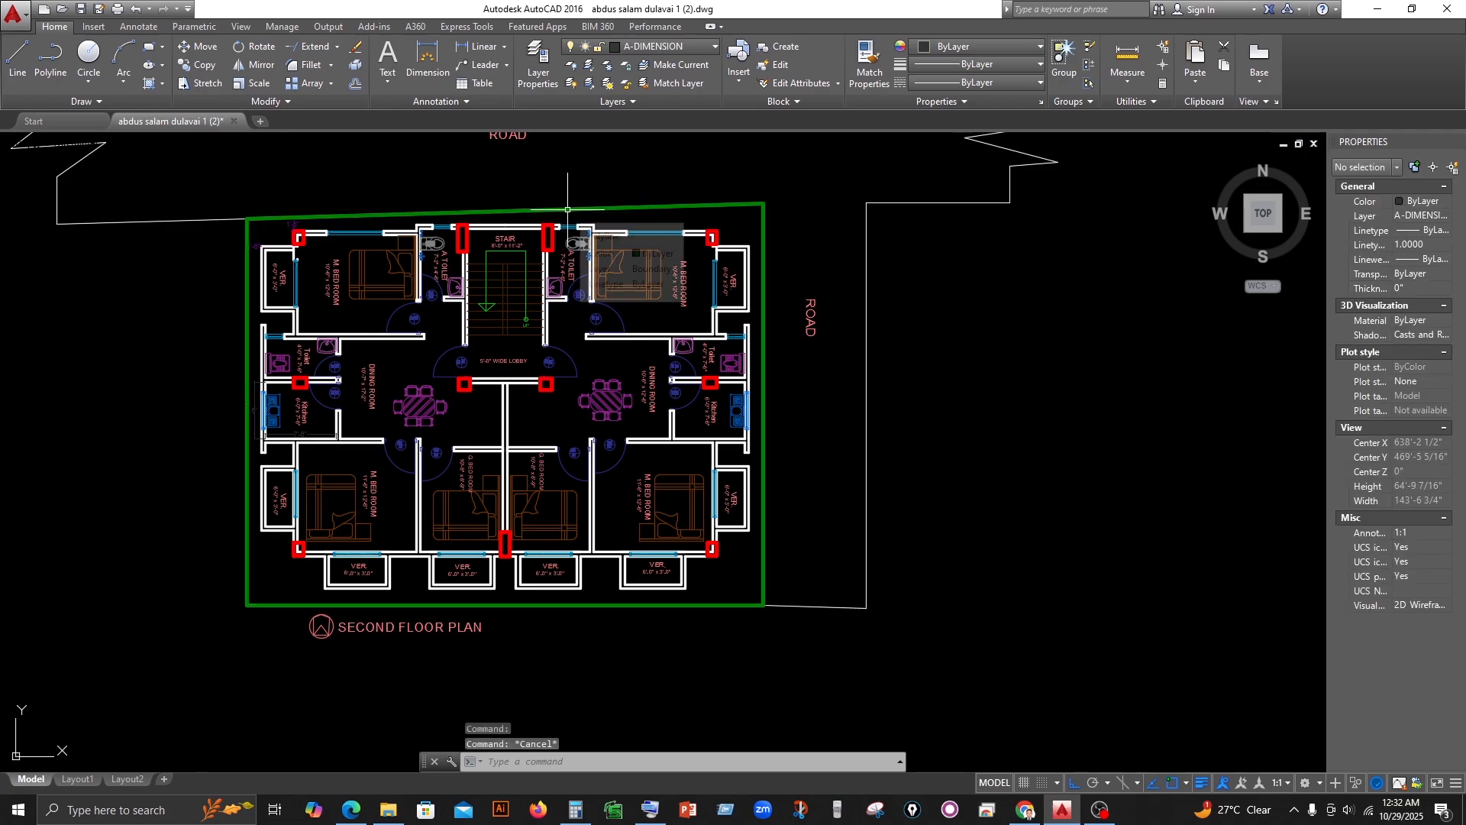
click(567, 210)
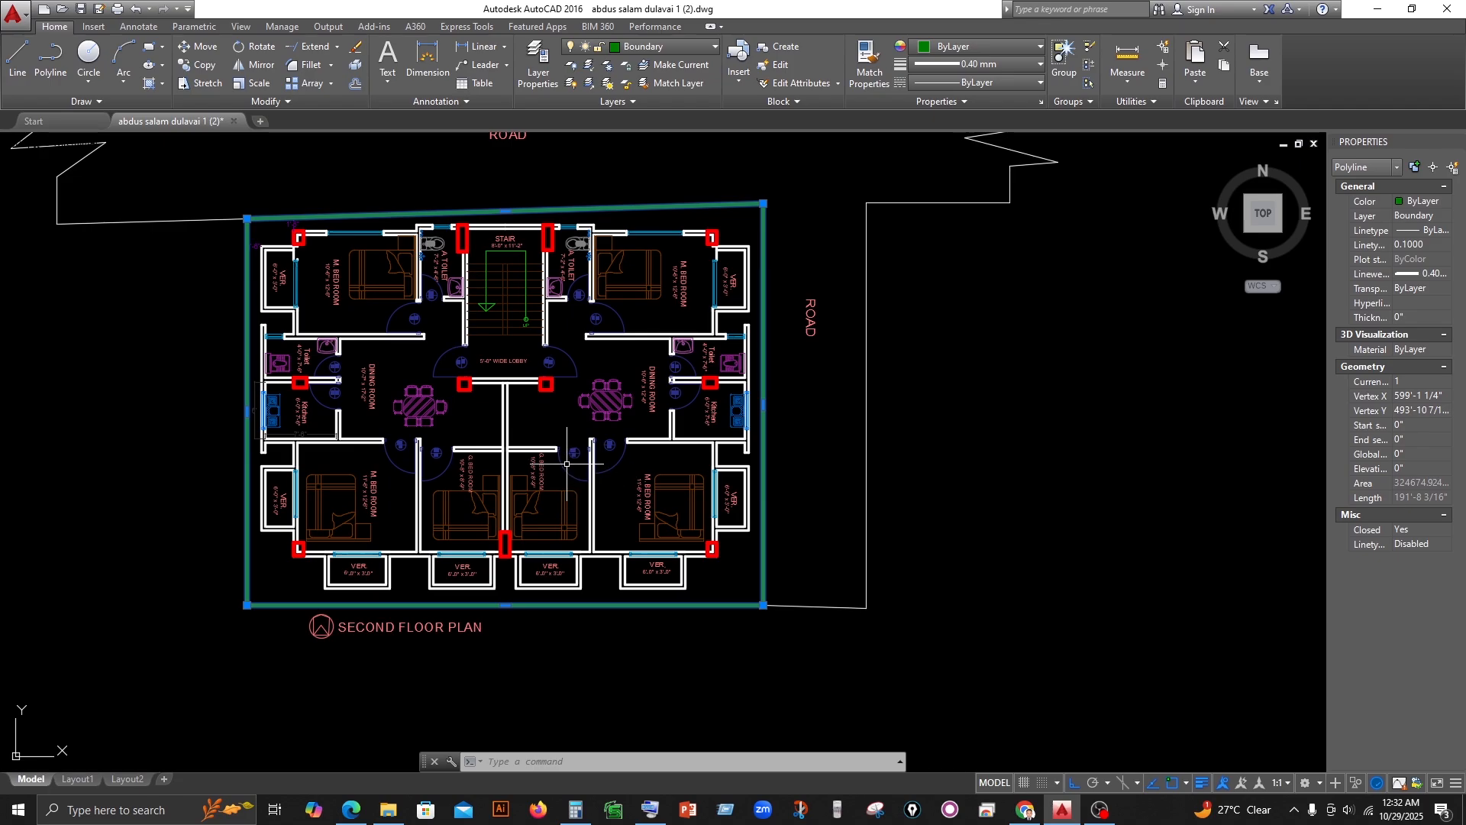
key(Escape)
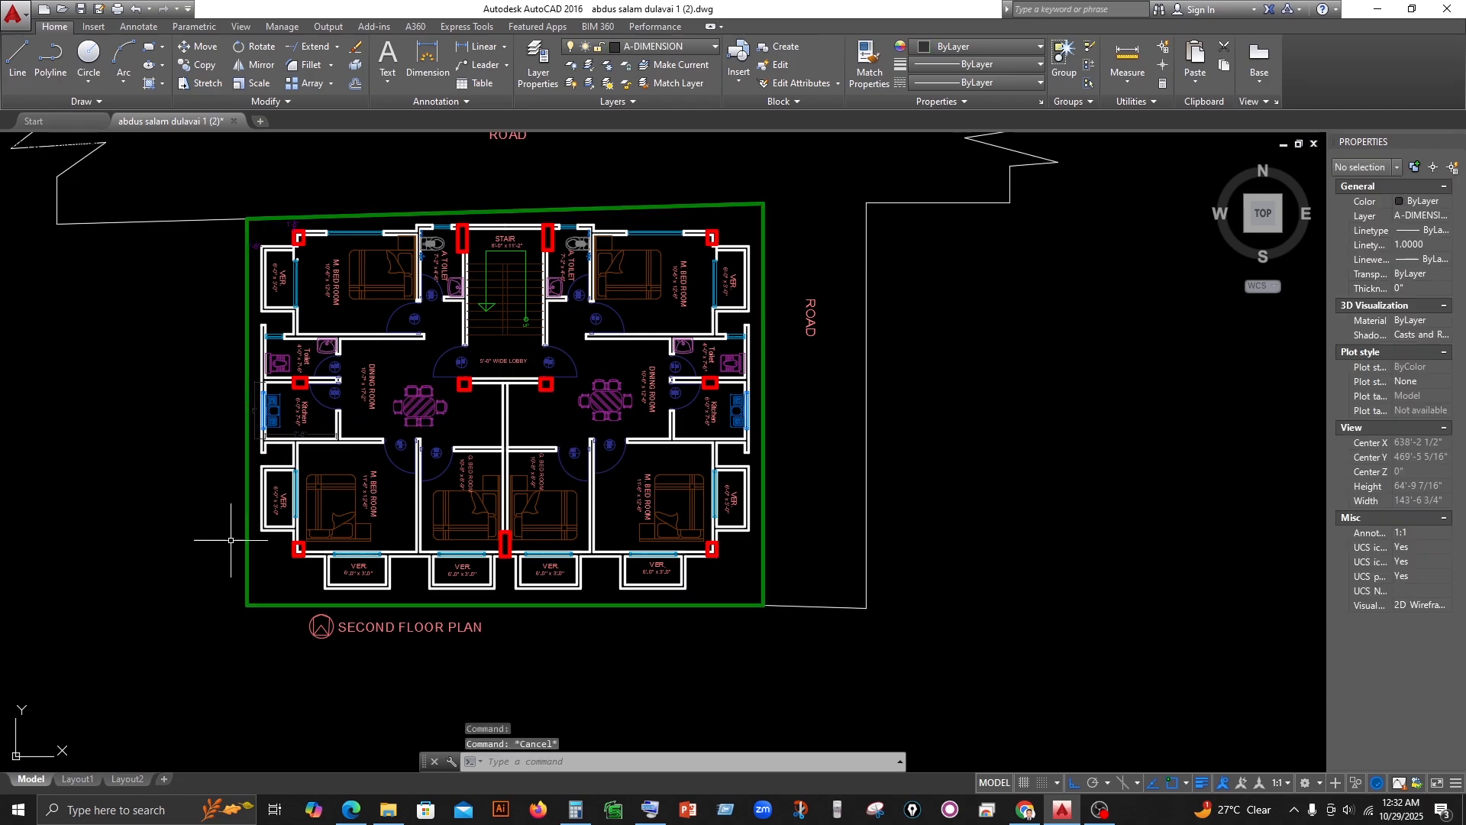
click(244, 580)
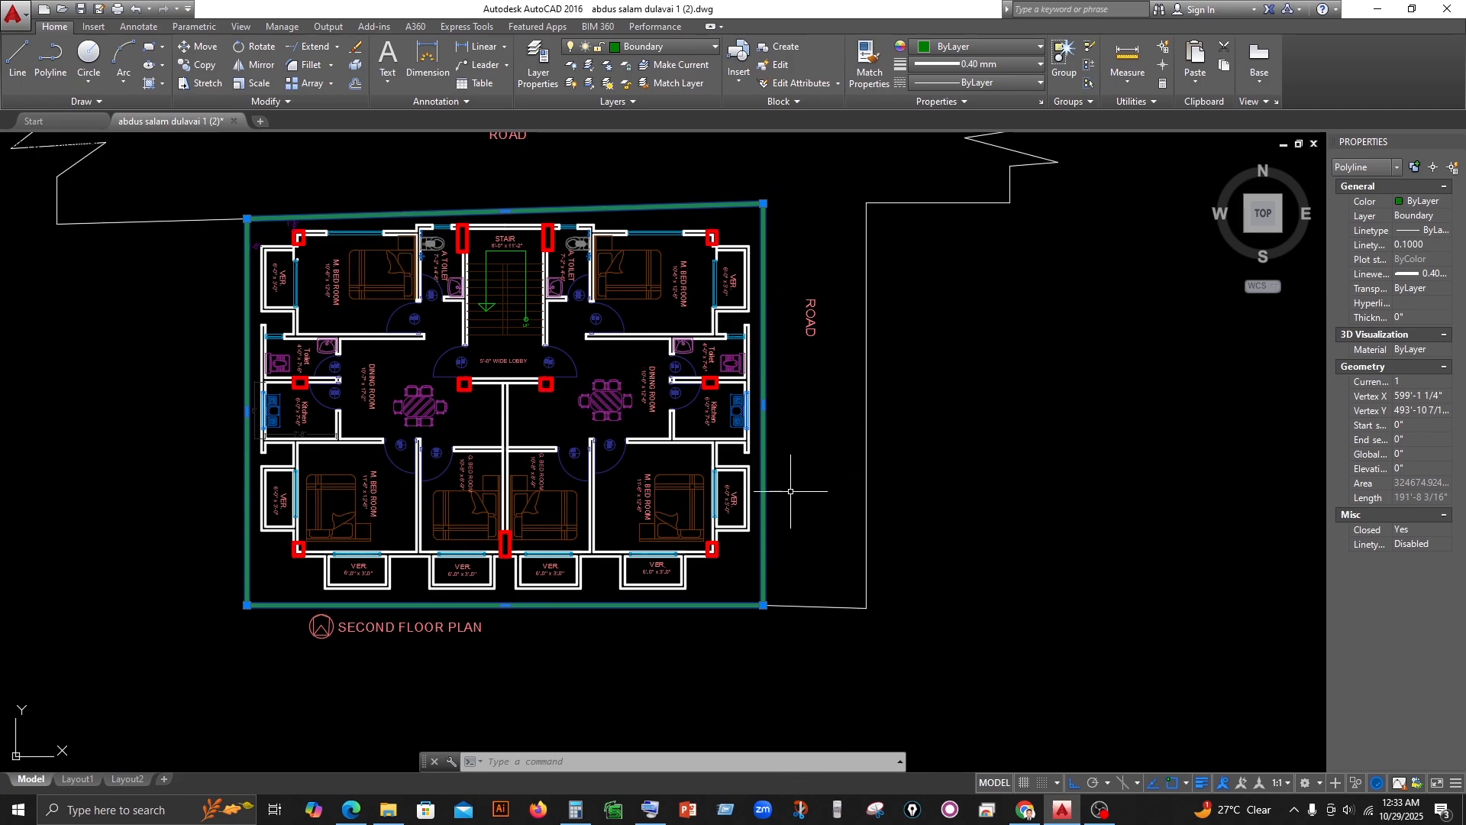
key(Escape)
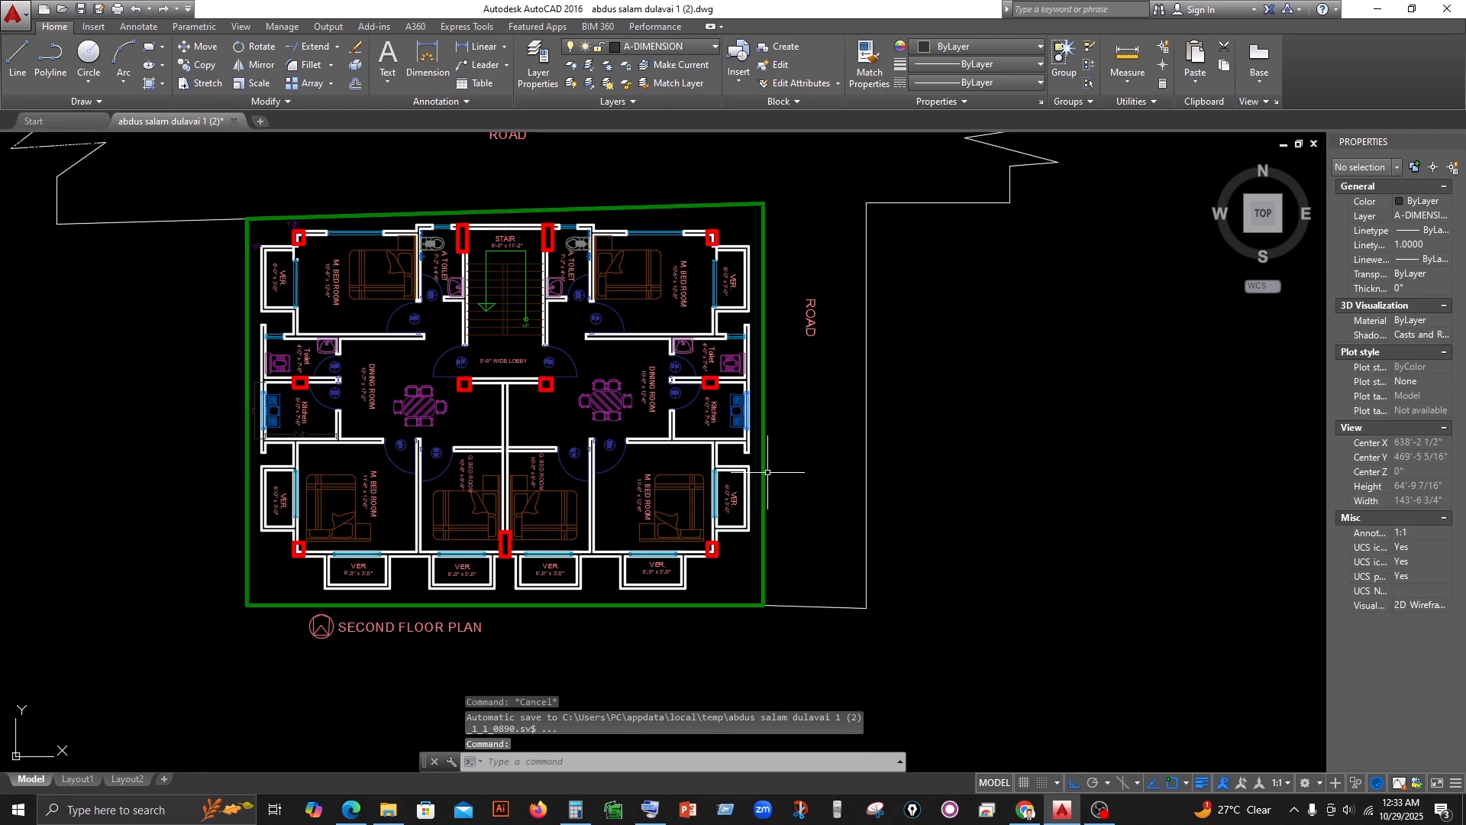
click(765, 471)
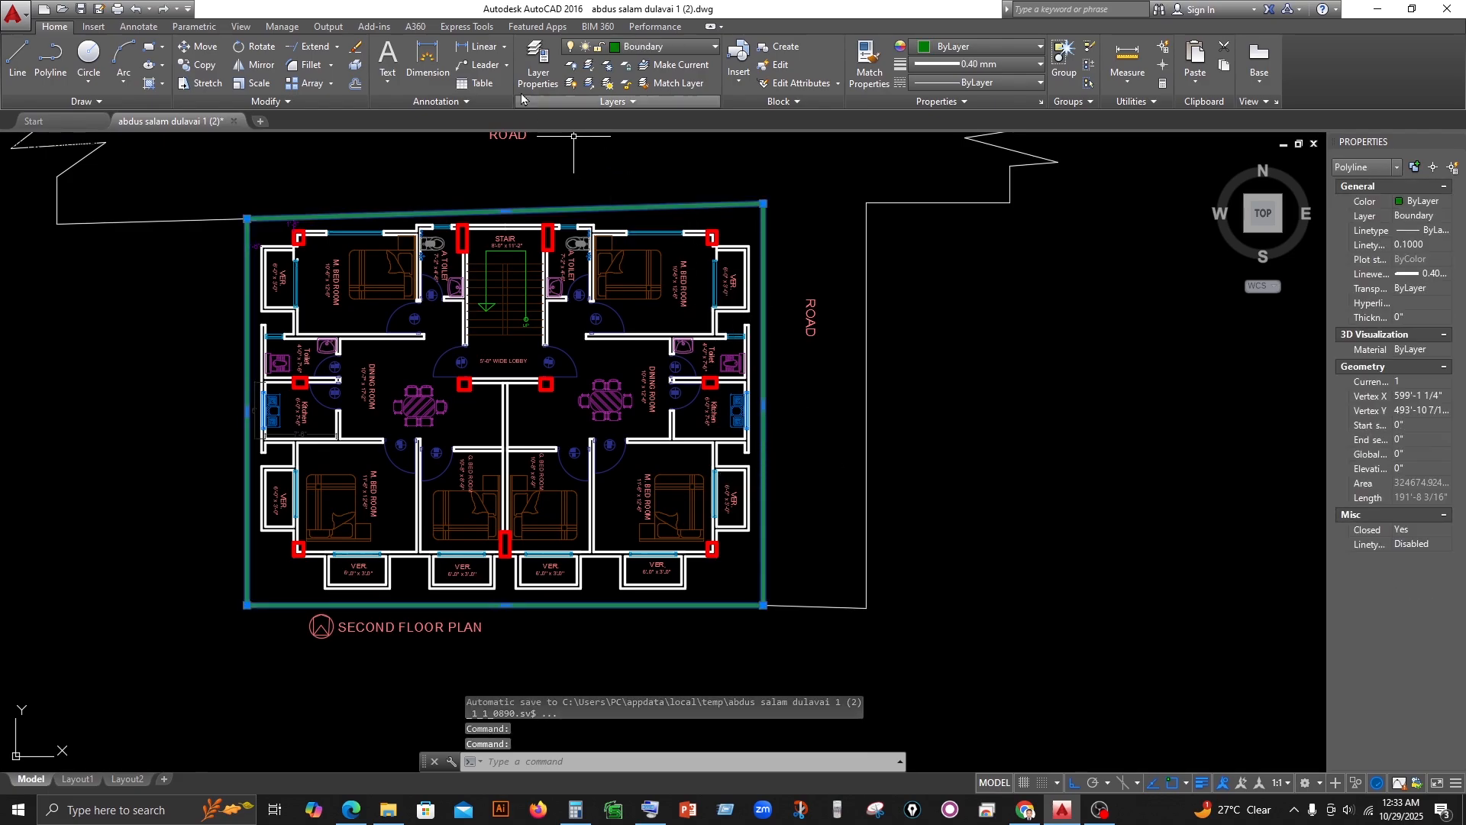
key(Escape)
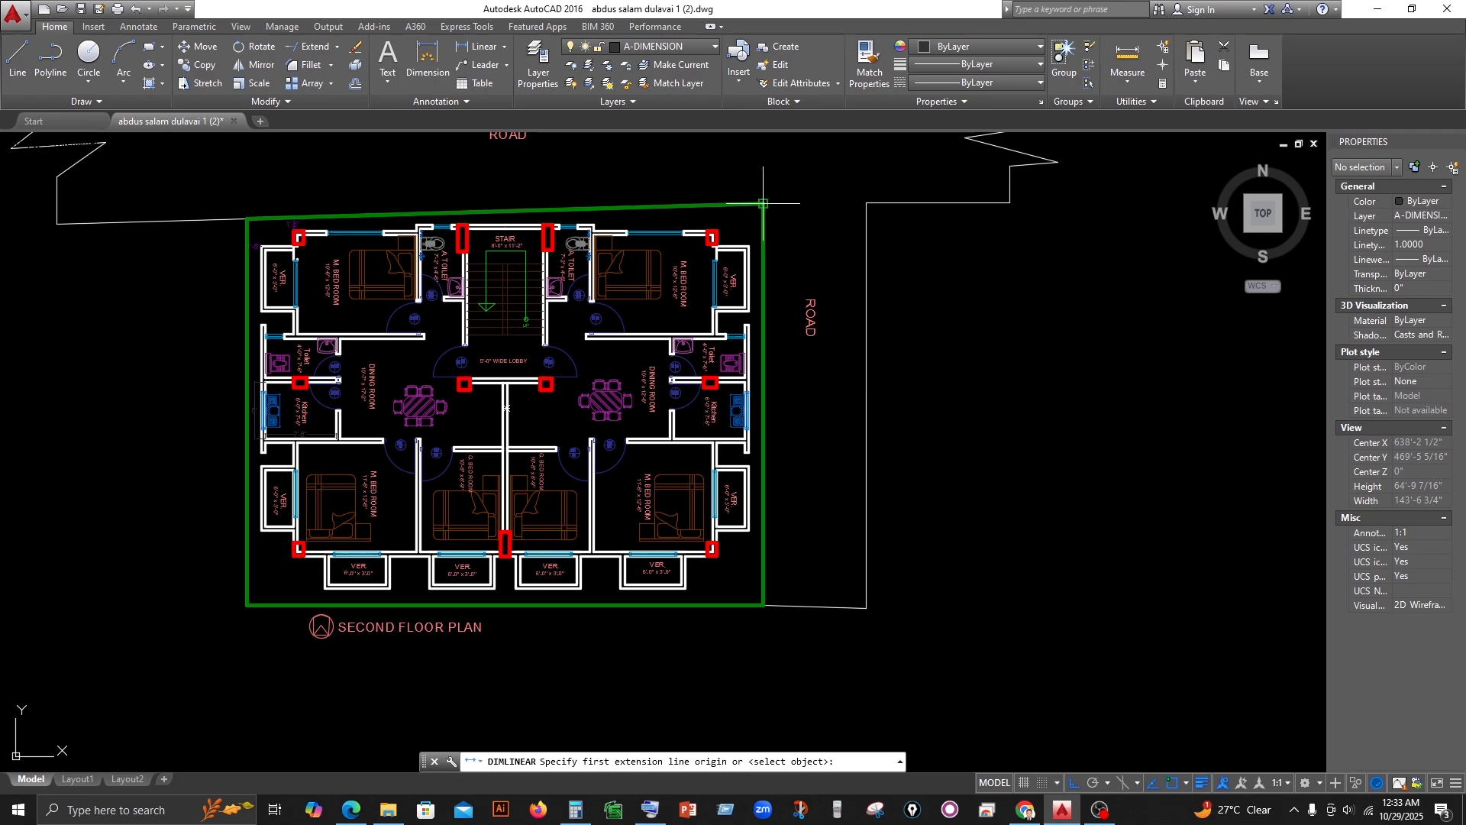
- Add a linear dimension along the full east side of the plot boundary, placed just outside it
click(762, 202)
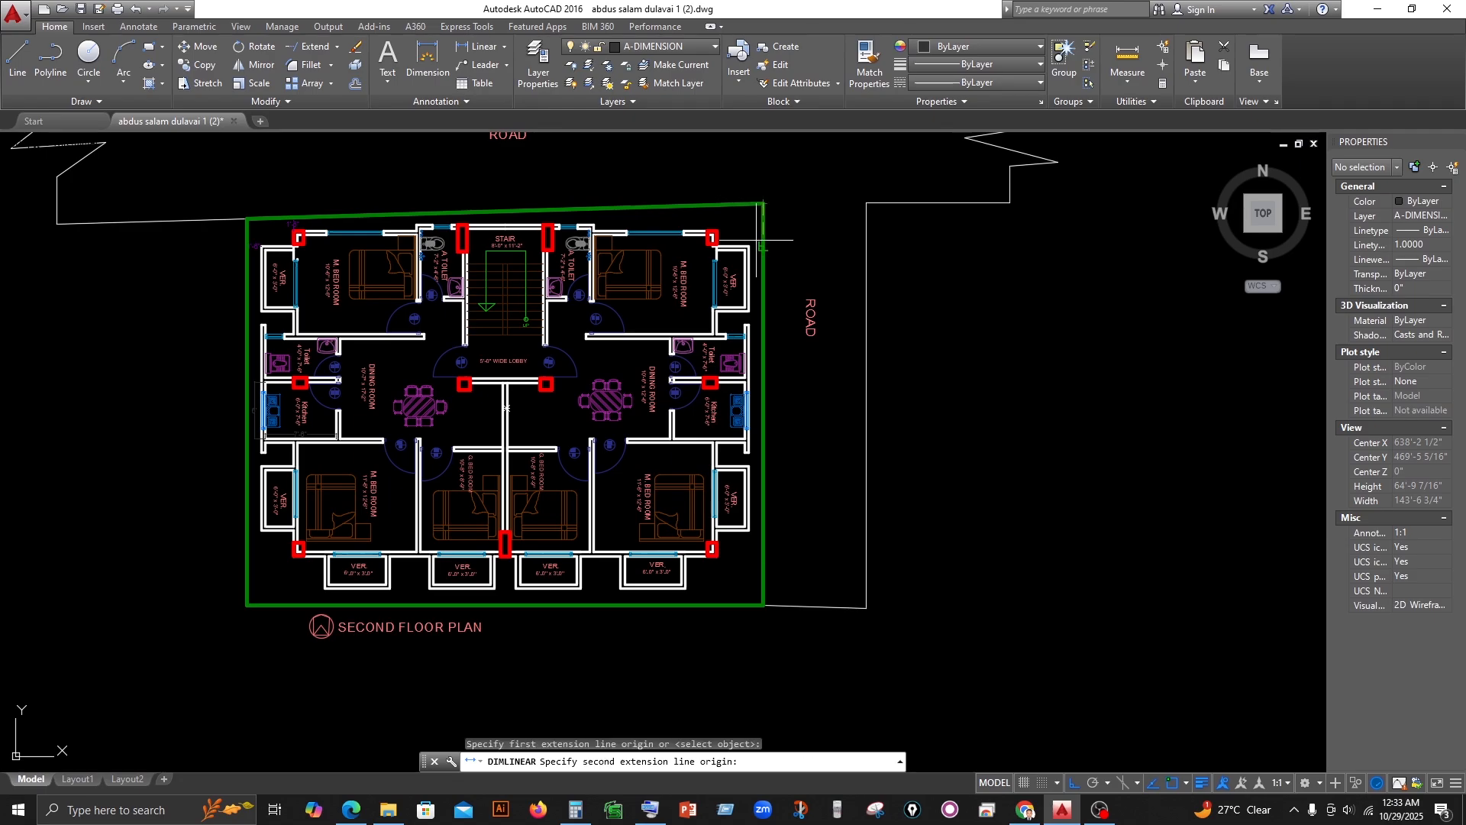
click(763, 605)
click(788, 411)
scroll(790, 410, up, 4)
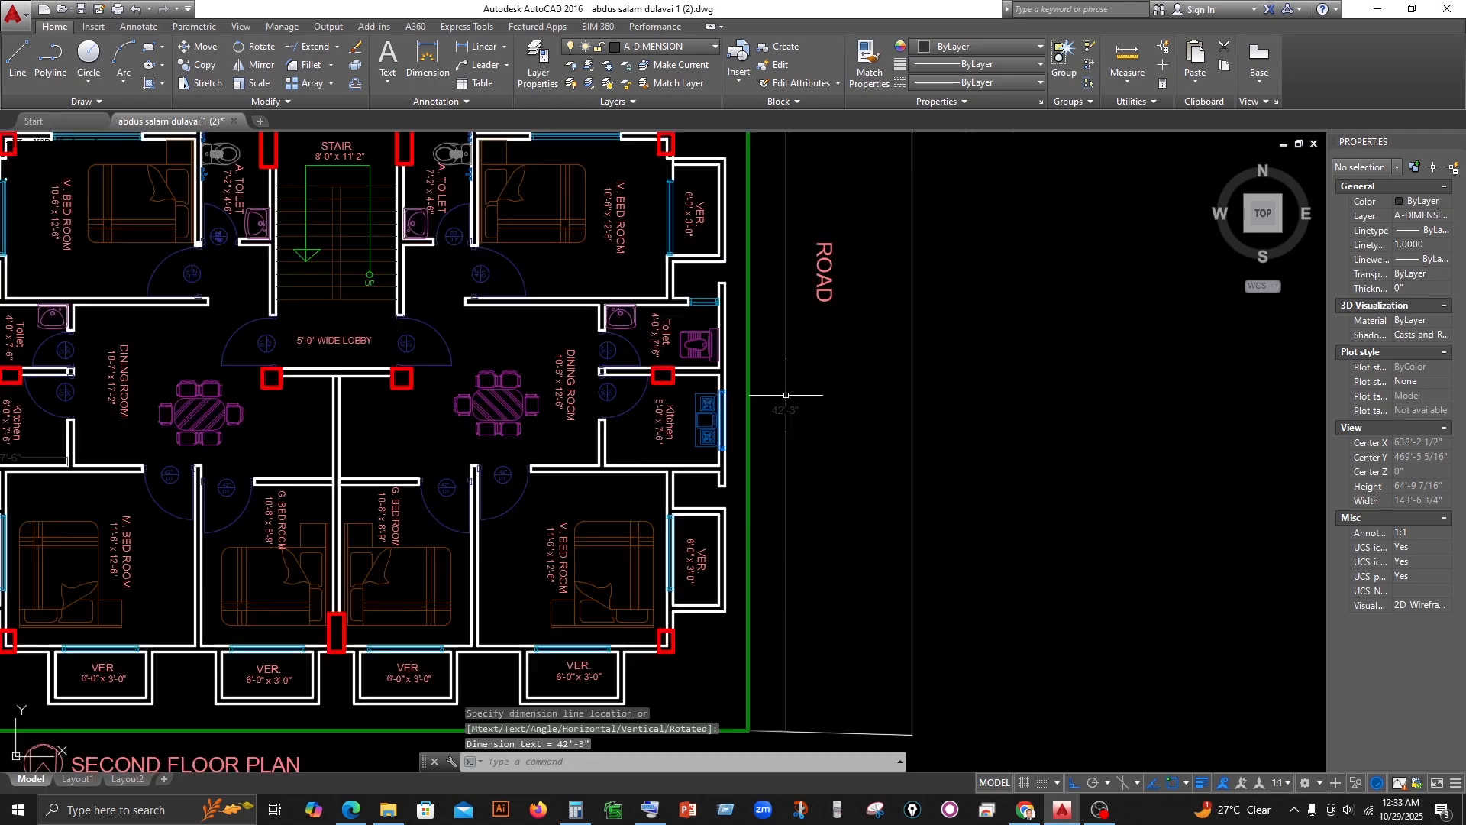
scroll(791, 417, down, 4)
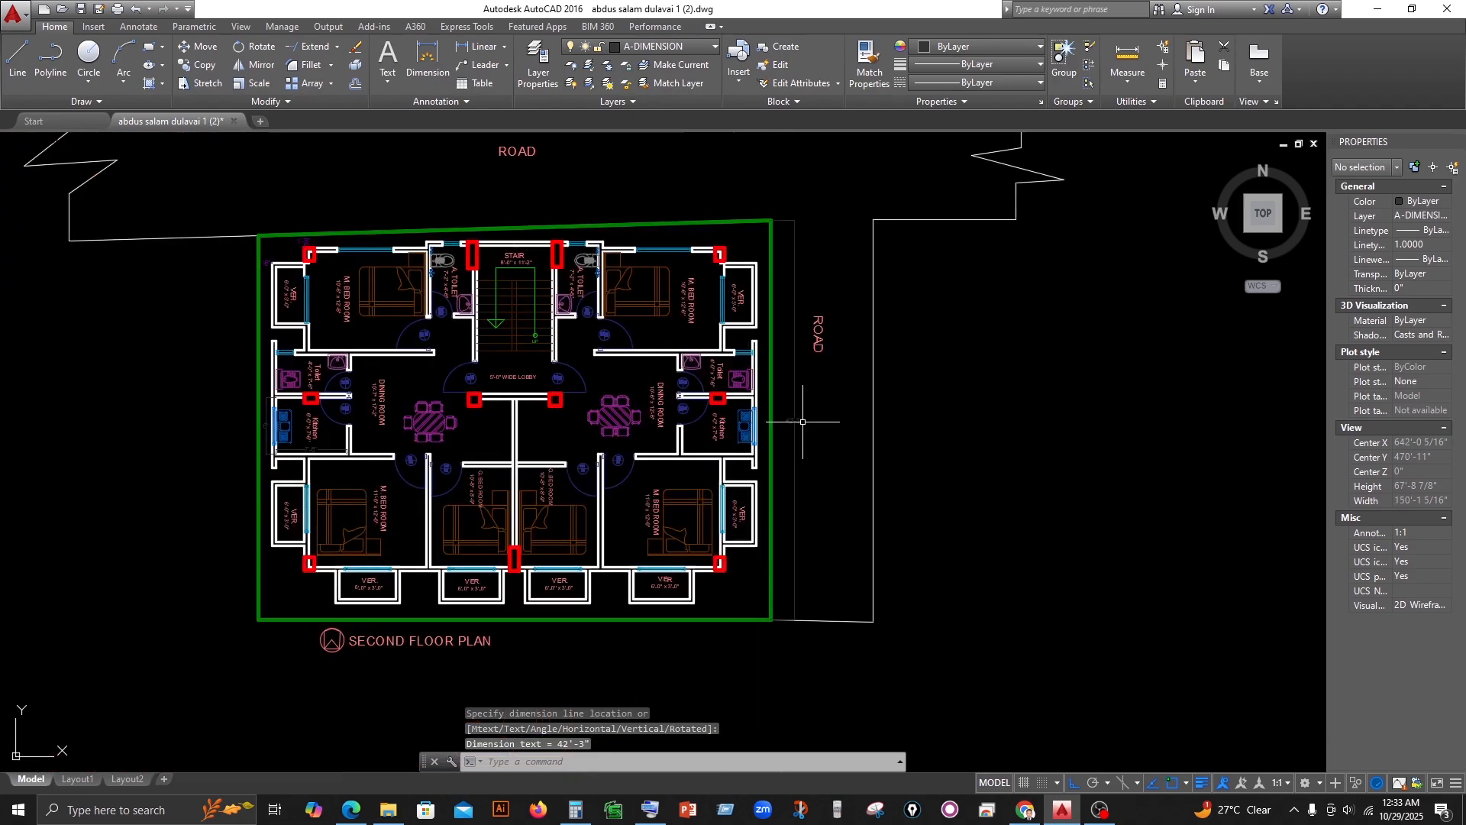
- Add a linear dimension along the full west side of the plot boundary, placed just outside it
click(479, 46)
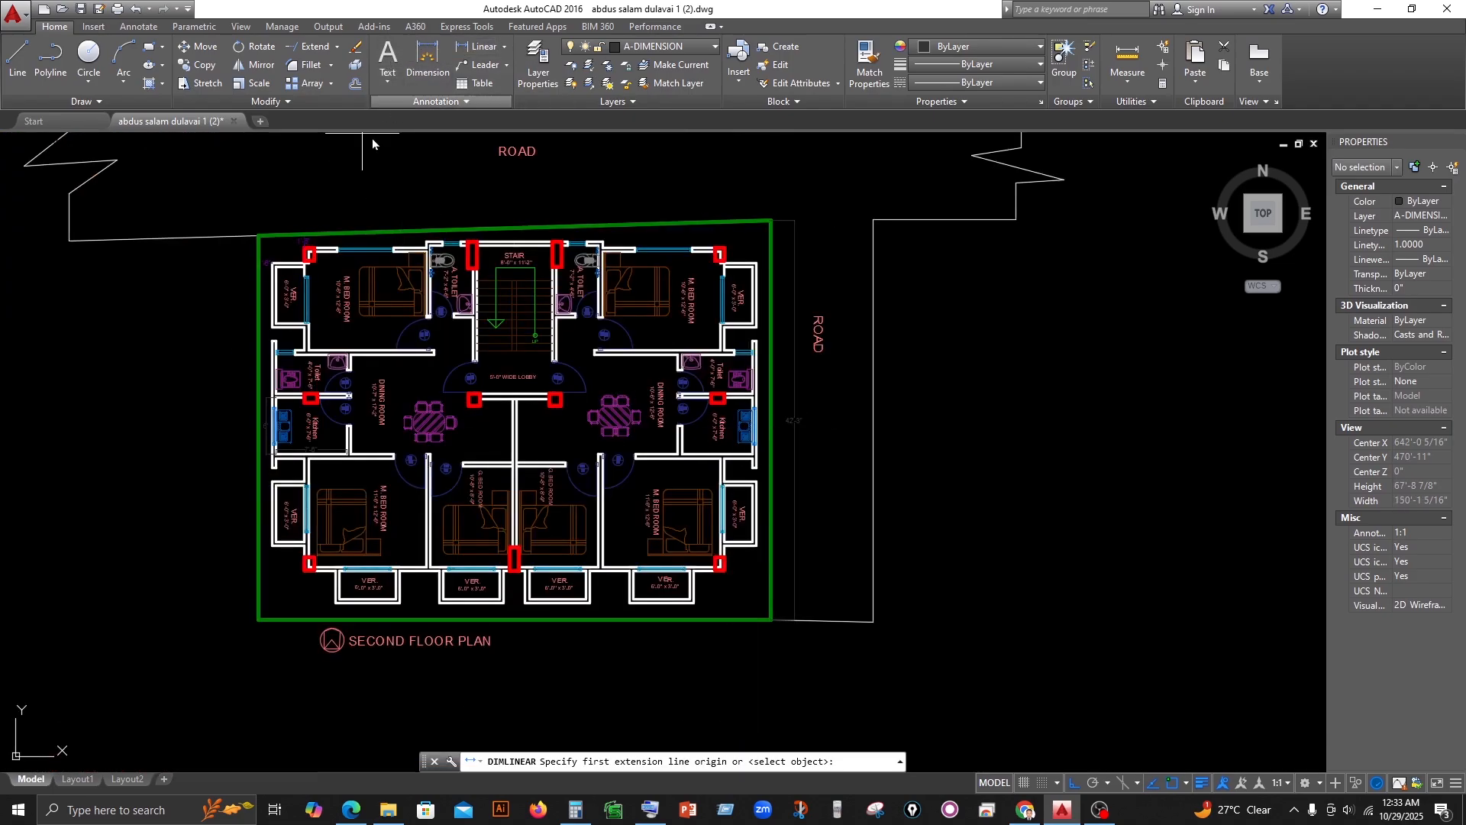
click(258, 236)
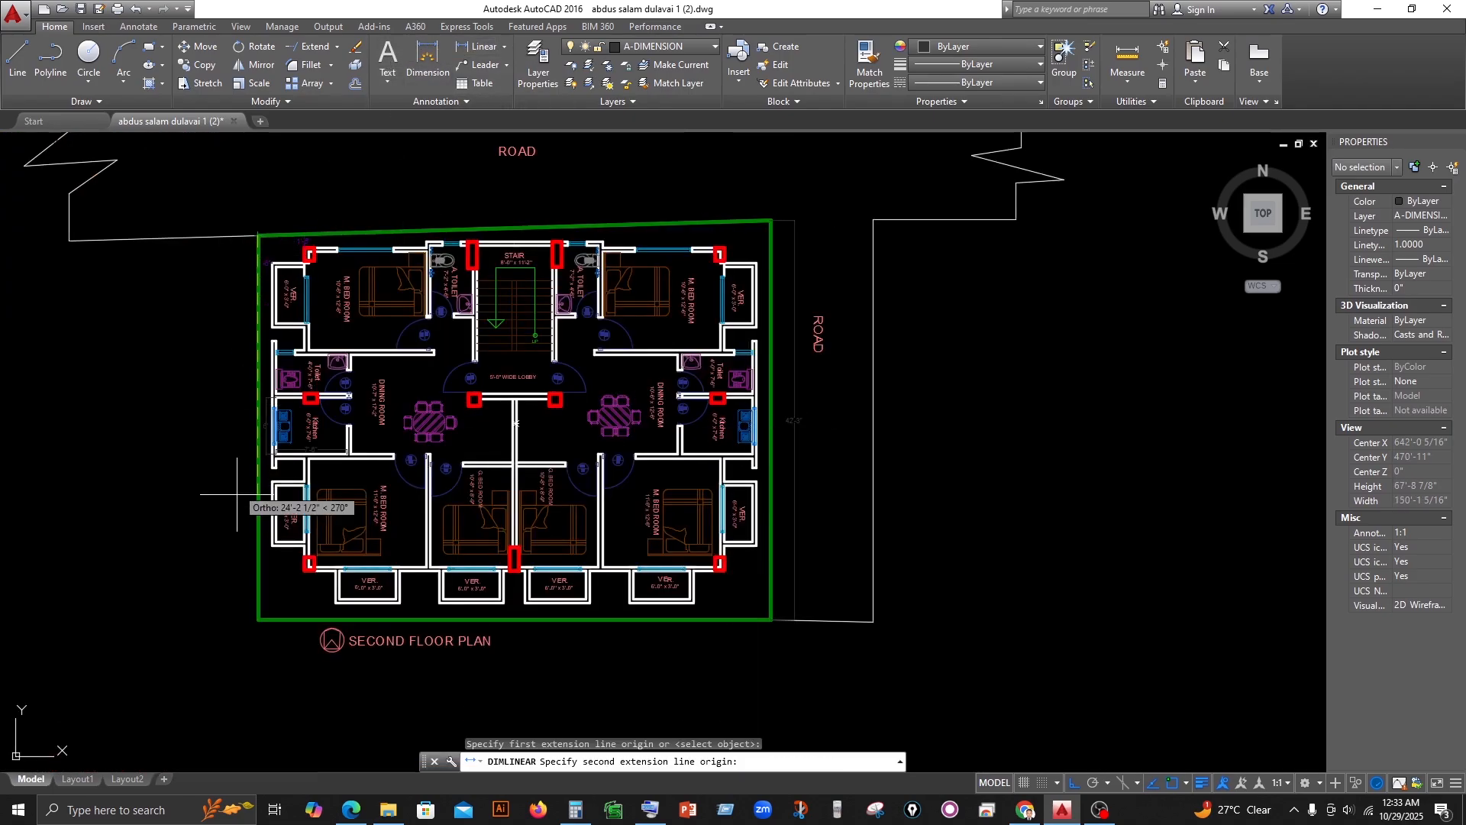
click(258, 618)
click(241, 610)
scroll(237, 421, up, 8)
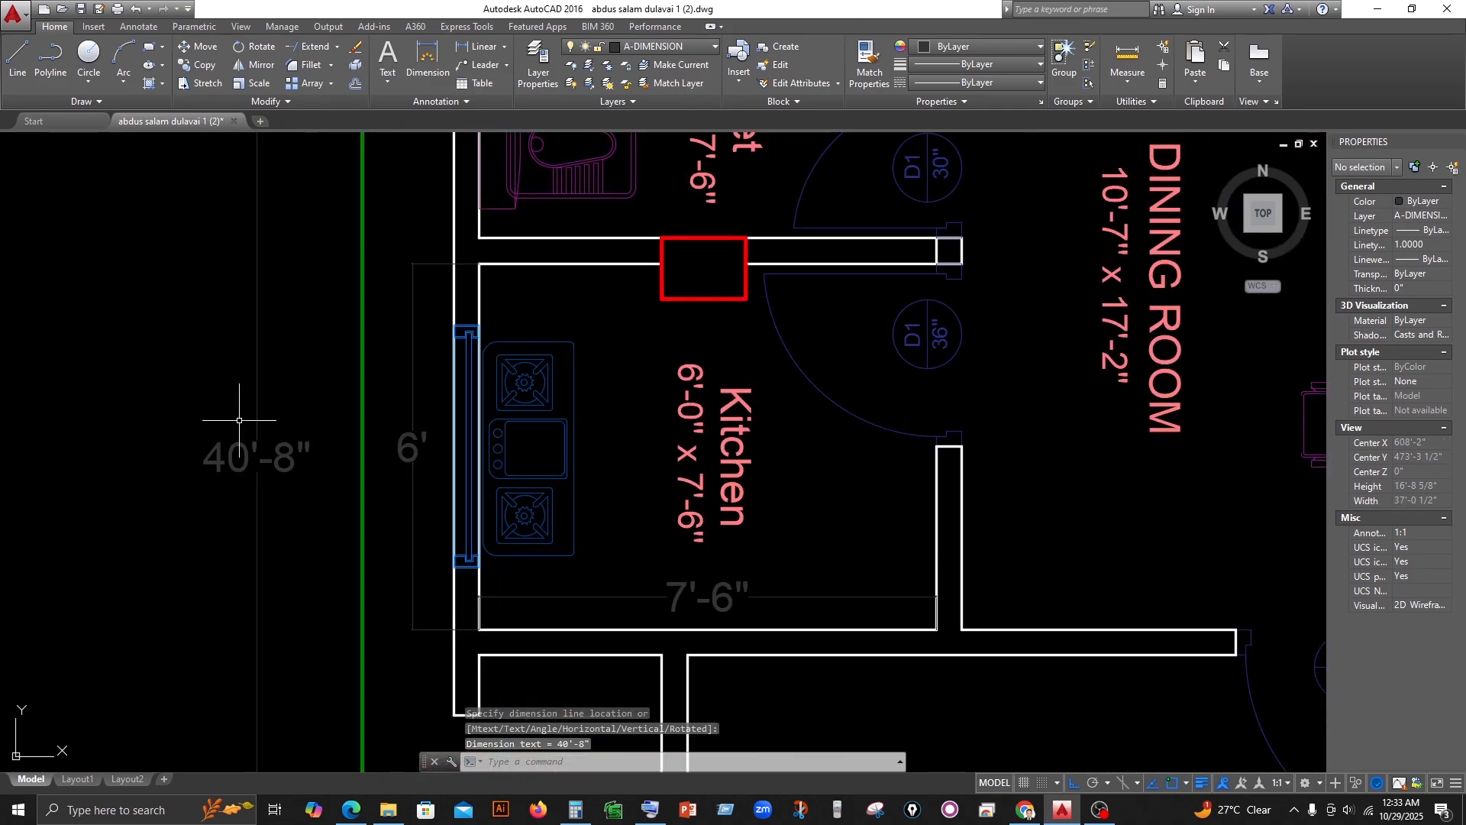
scroll(252, 420, down, 4)
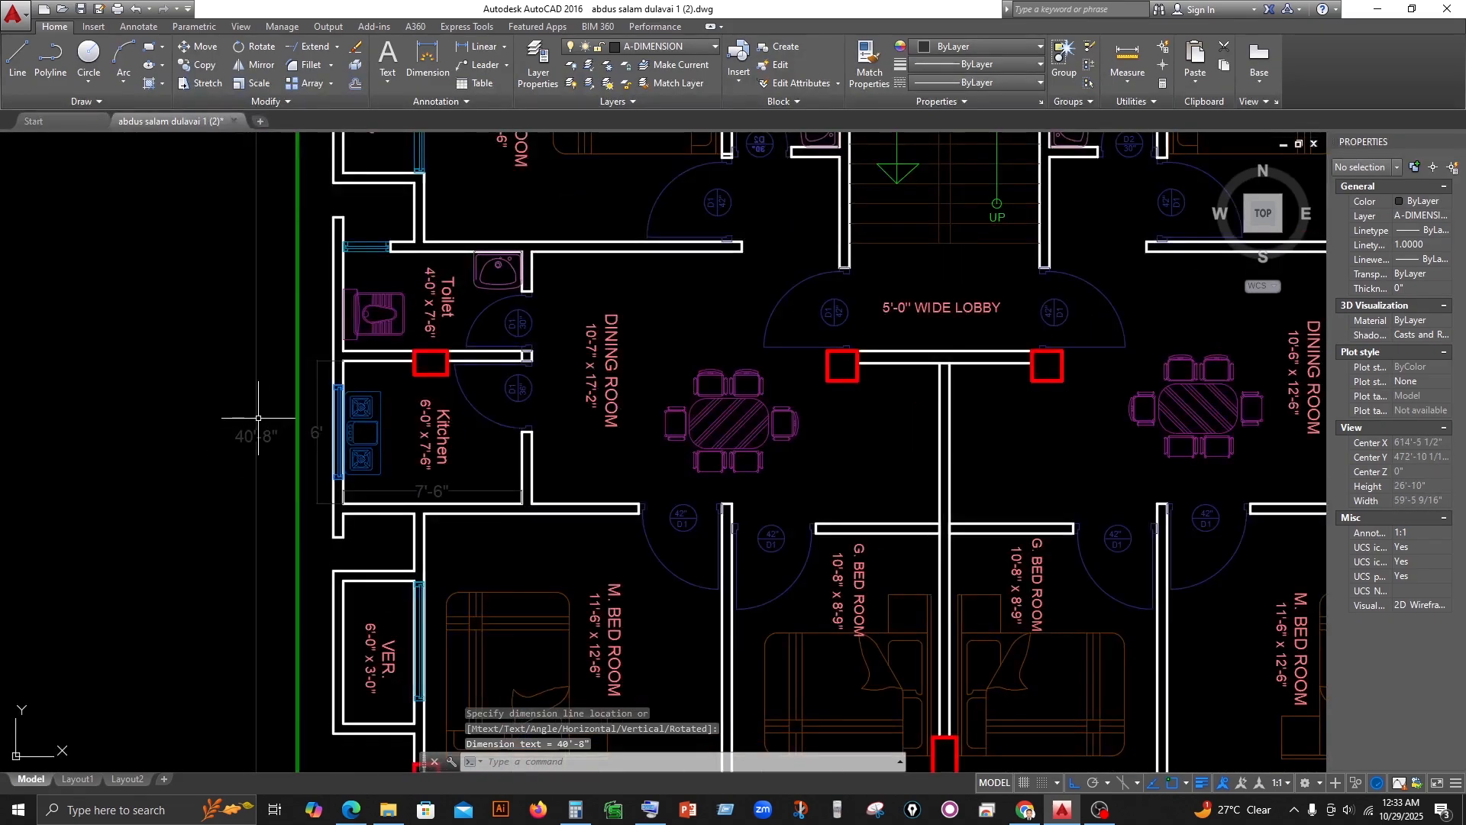
scroll(305, 420, down, 4)
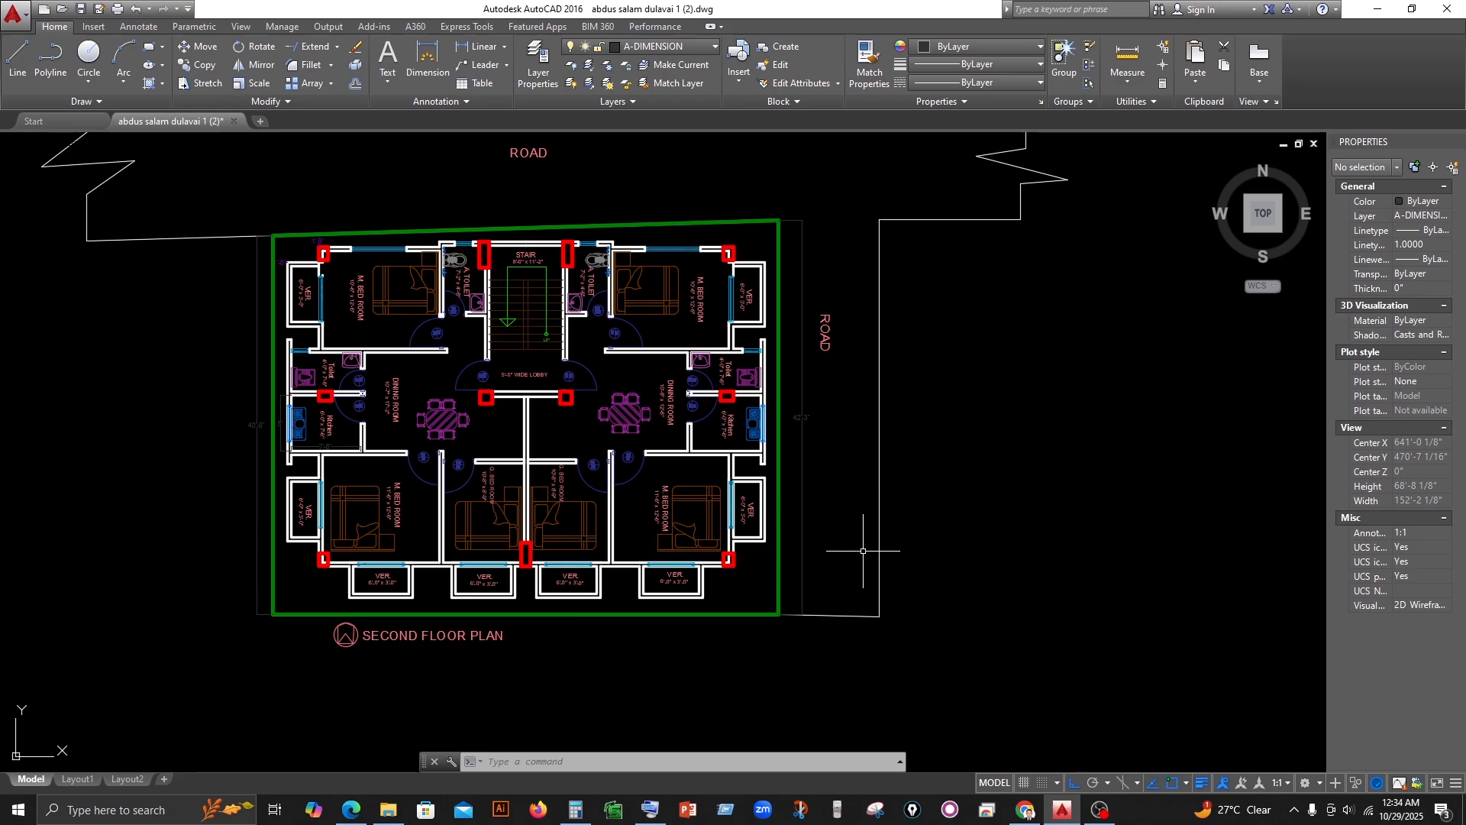
- Delete the two linear dimensions on the west and east sides of the plot boundary
scroll(288, 371, up, 2)
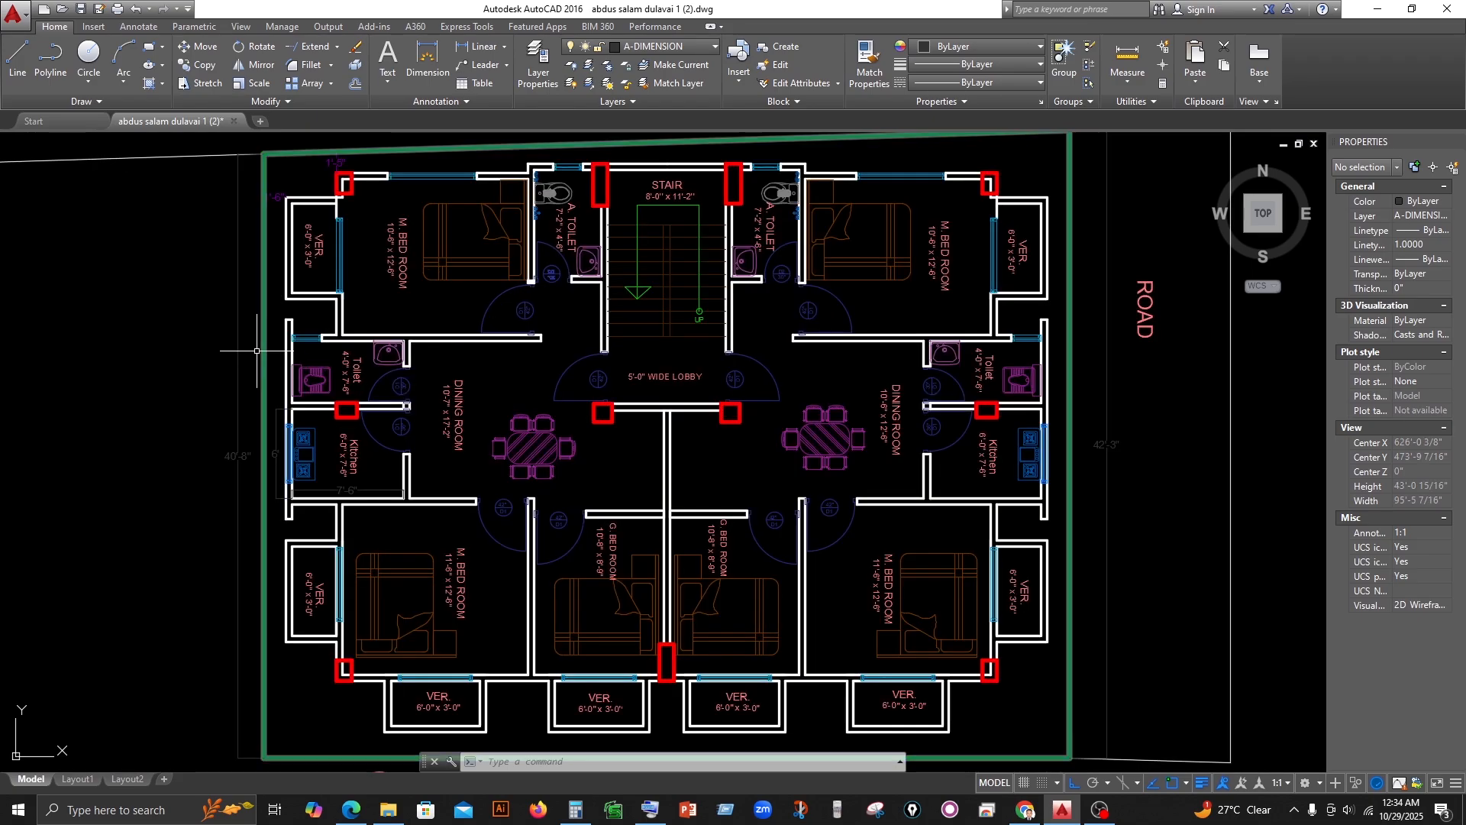
click(237, 314)
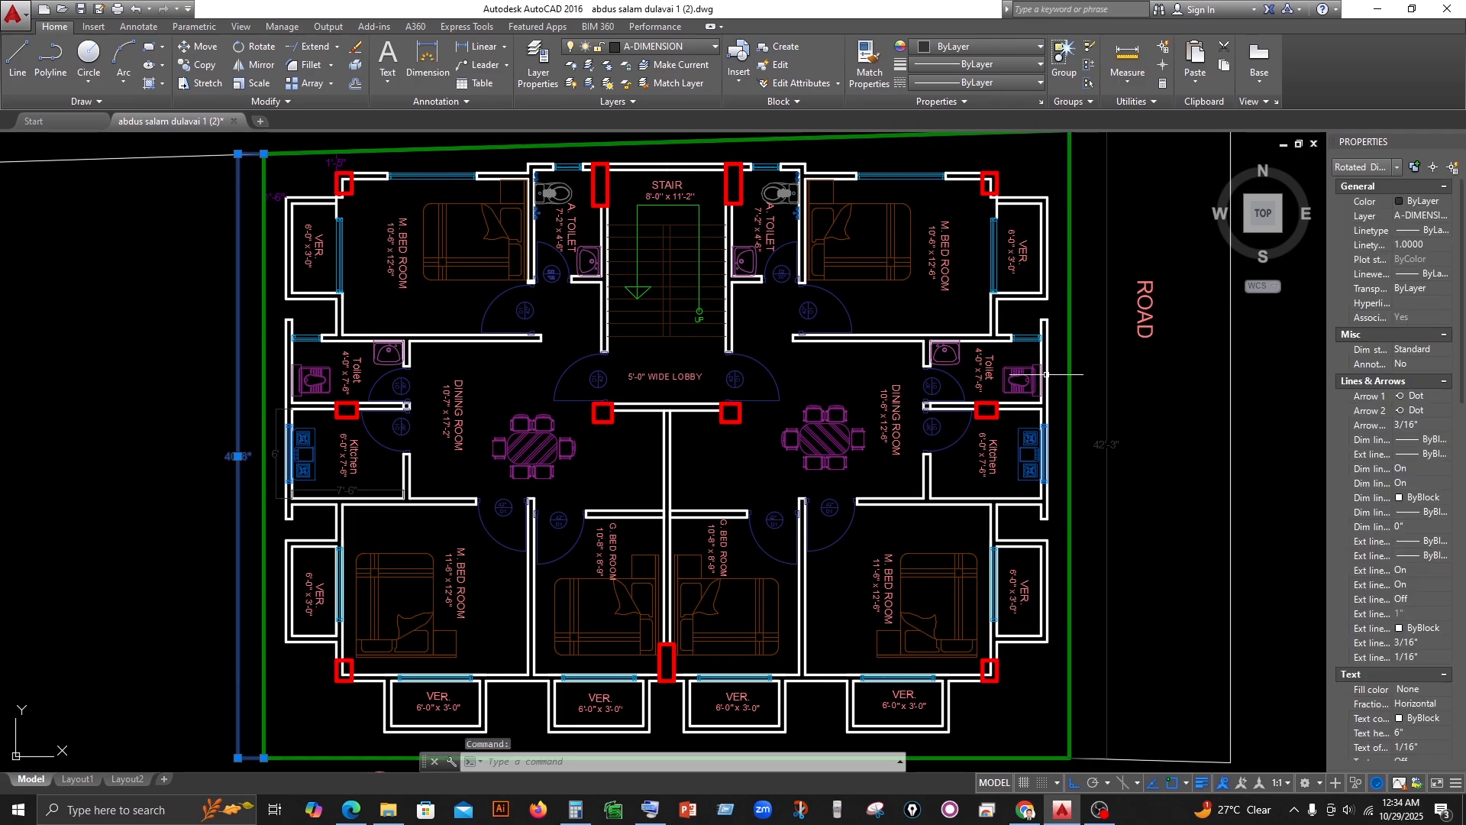
click(1106, 385)
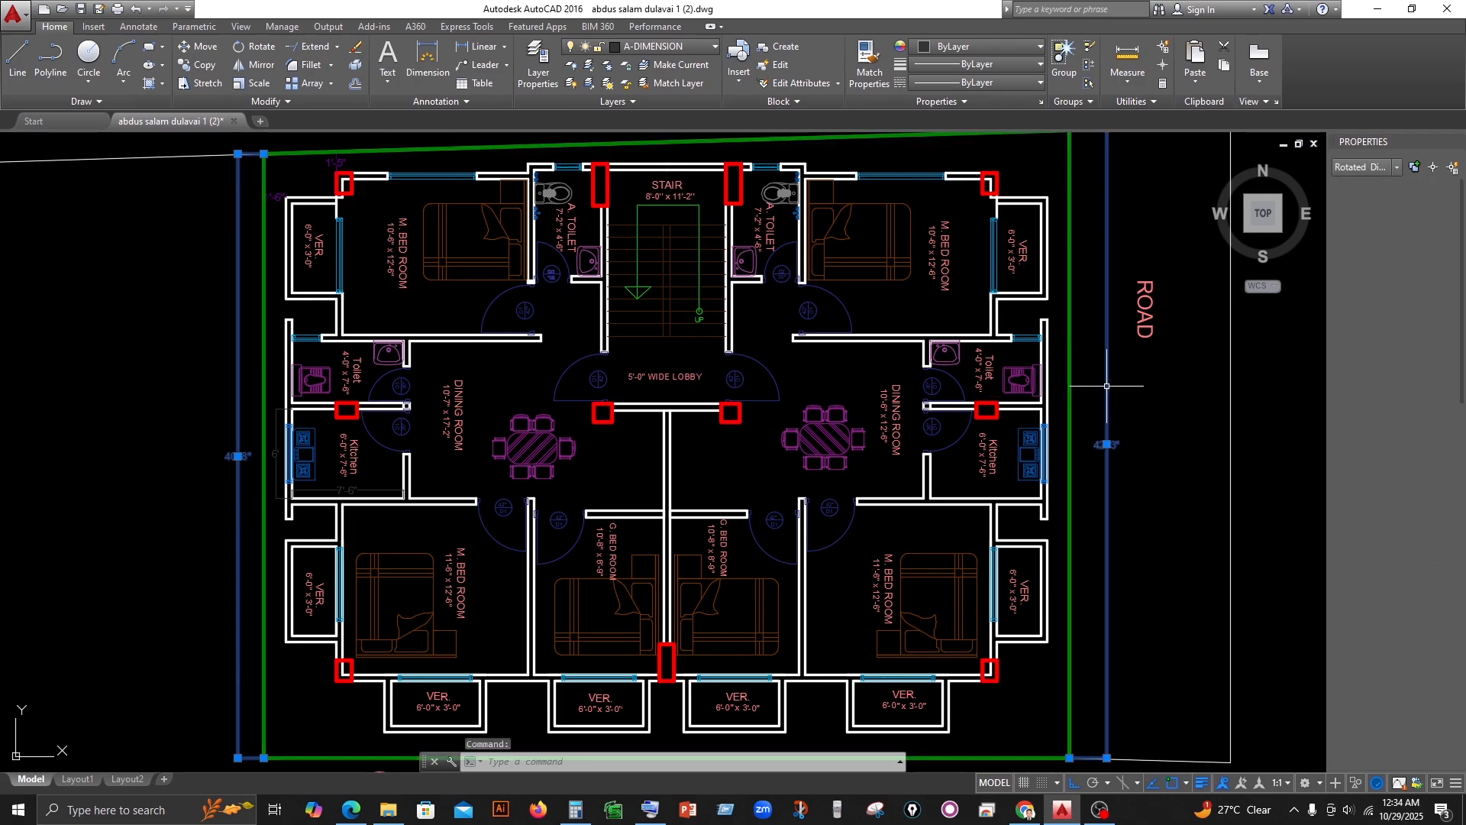
scroll(810, 439, down, 2)
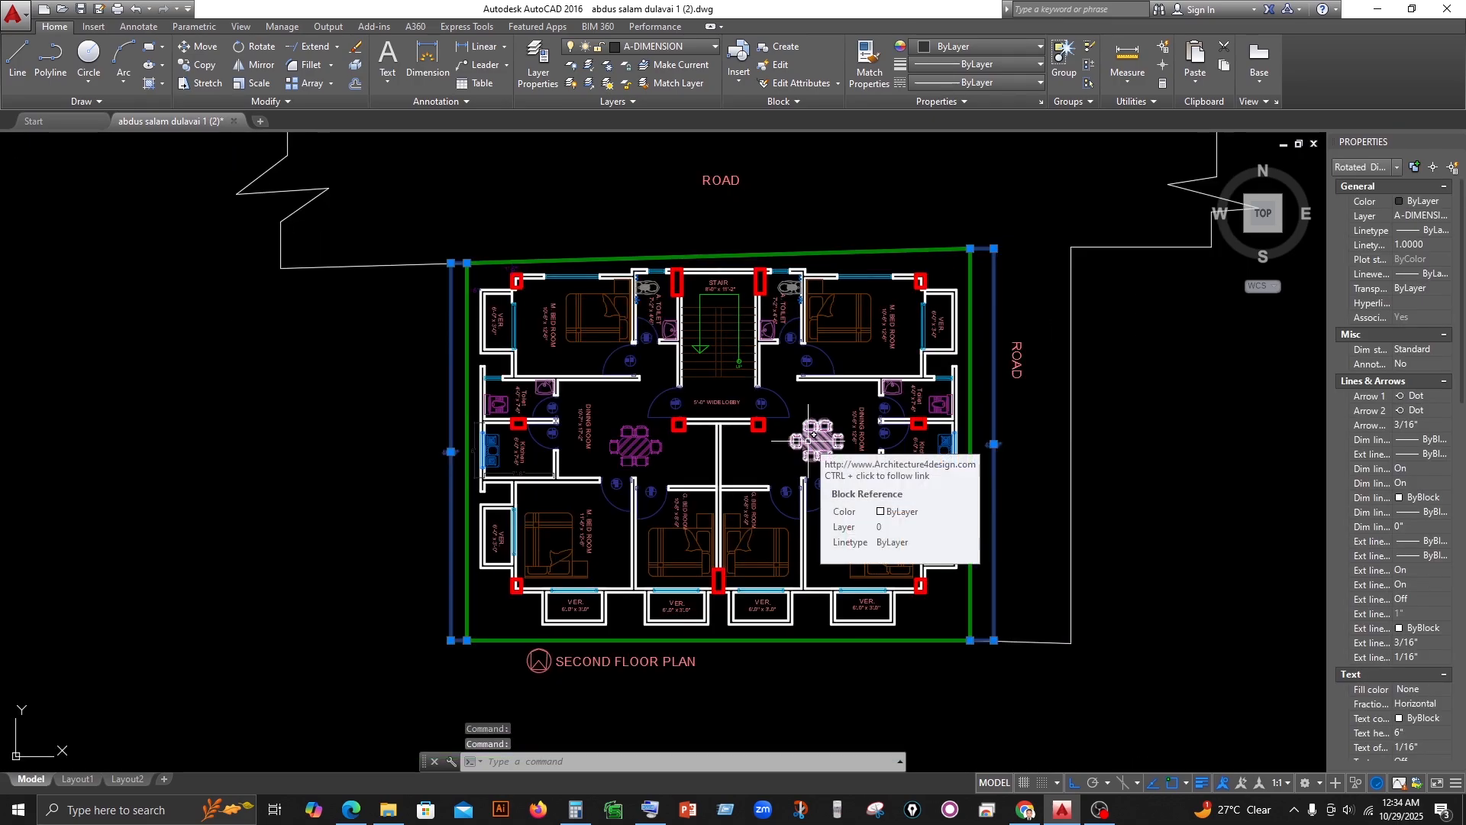
key(Delete)
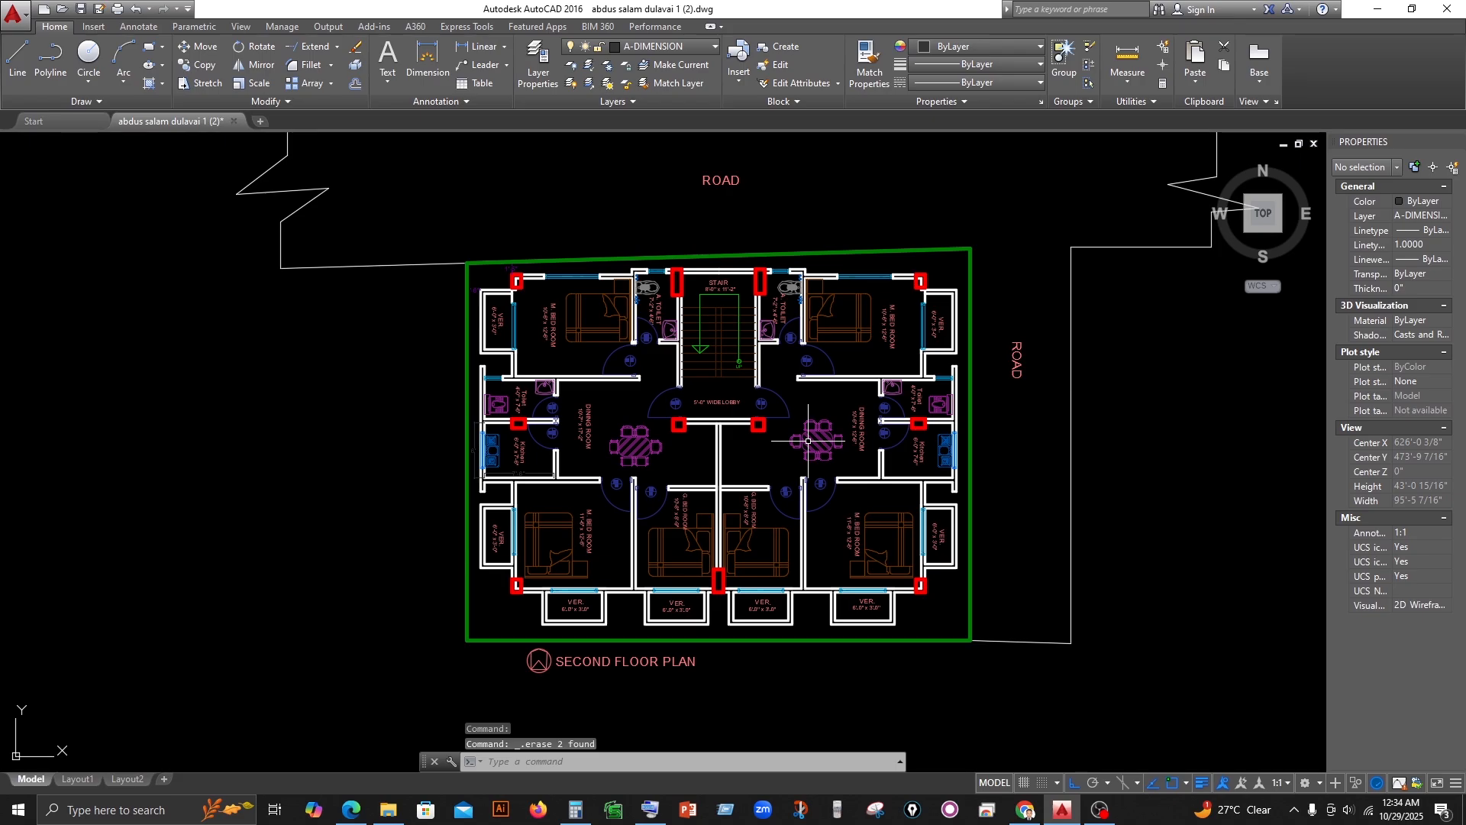
- Run LIST on the green plot boundary polyline and highlight its area in square inches and square feet
scroll(978, 312, up, 2)
mouse_move(978, 312)
middle_down()
mouse_move(931, 285)
mouse_move(941, 273)
middle_up()
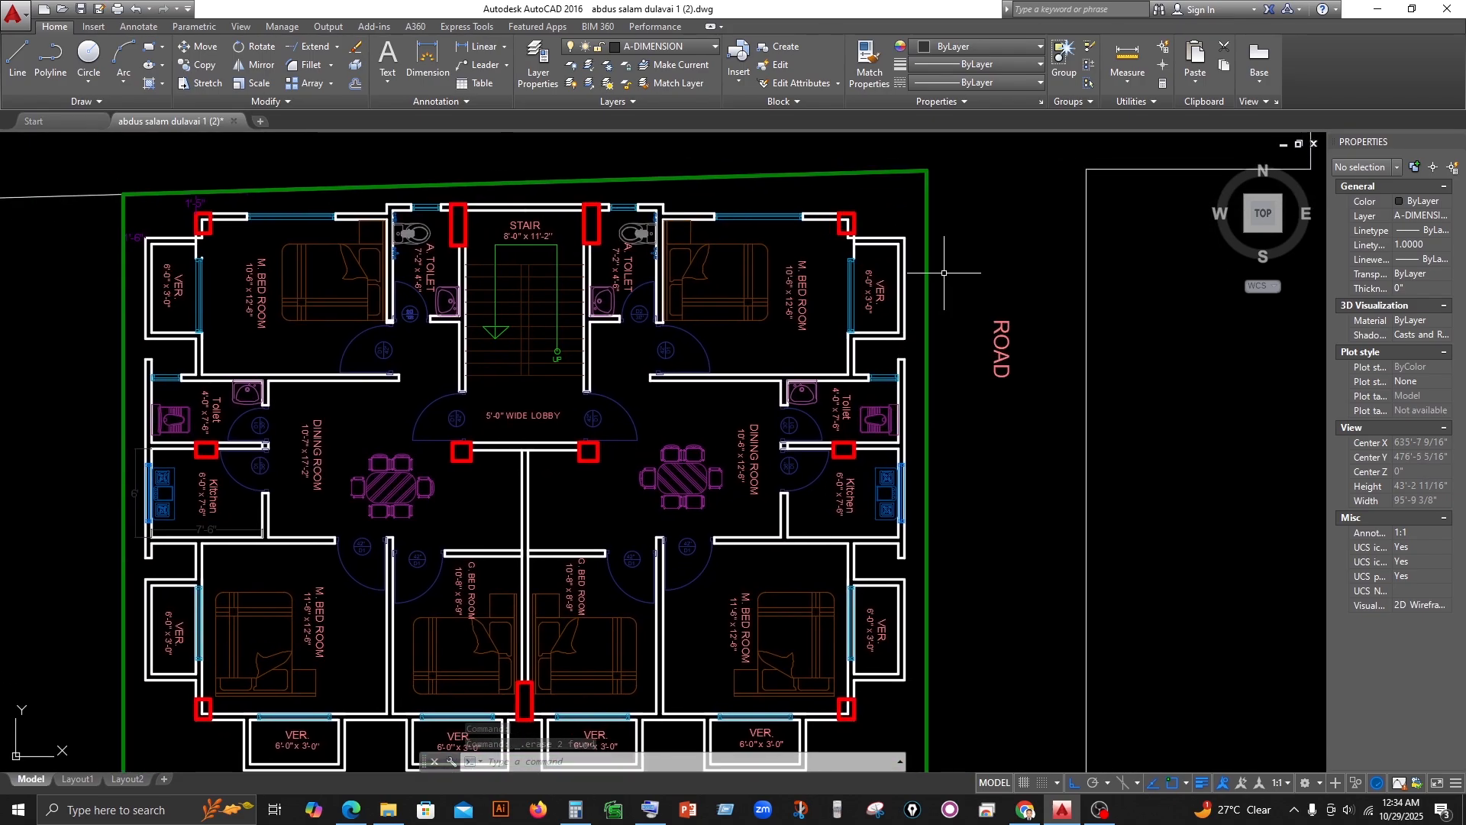
click(697, 178)
scroll(746, 292, down, 2)
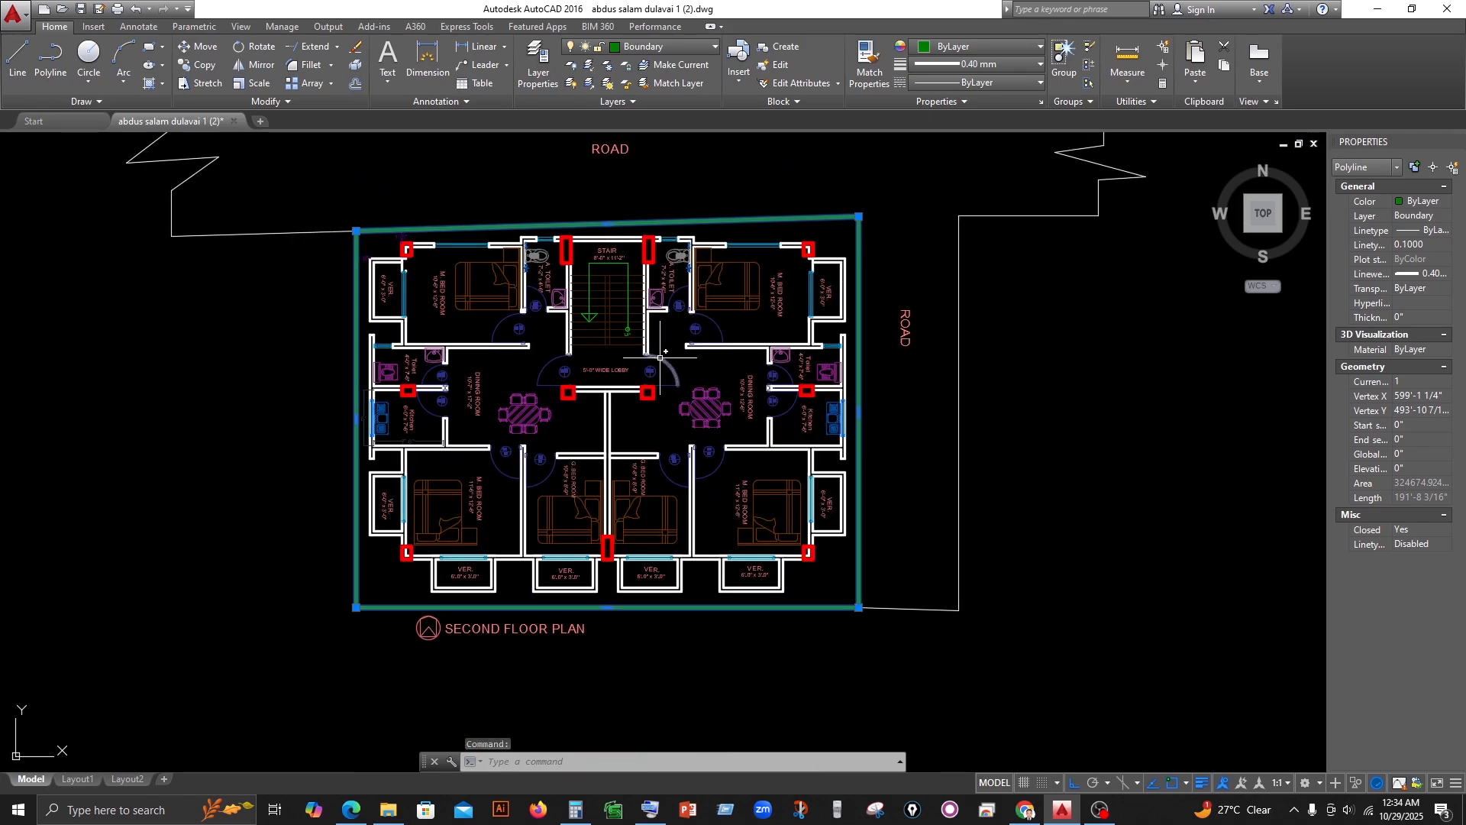
text(1i)
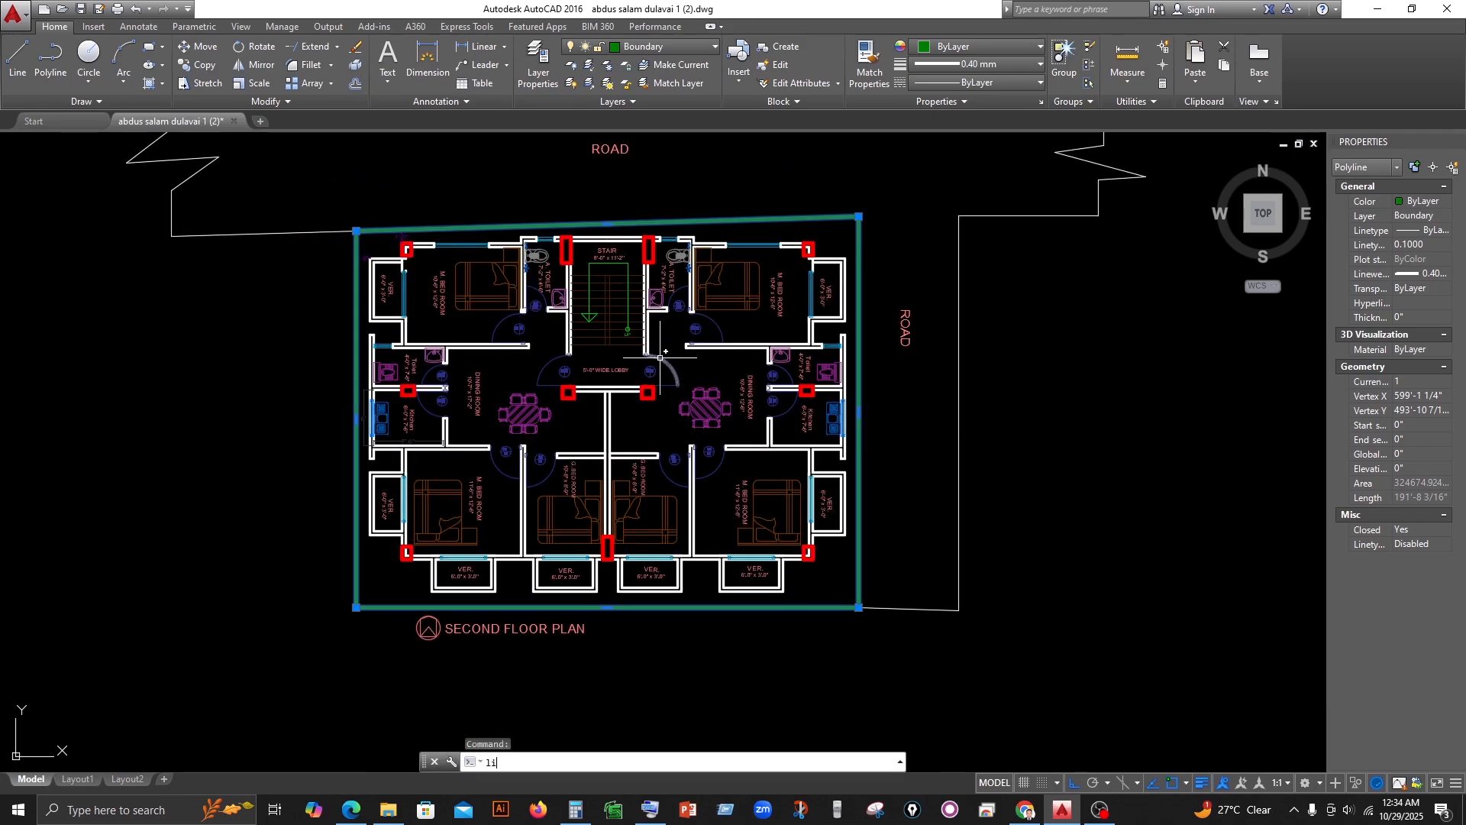
text(st)
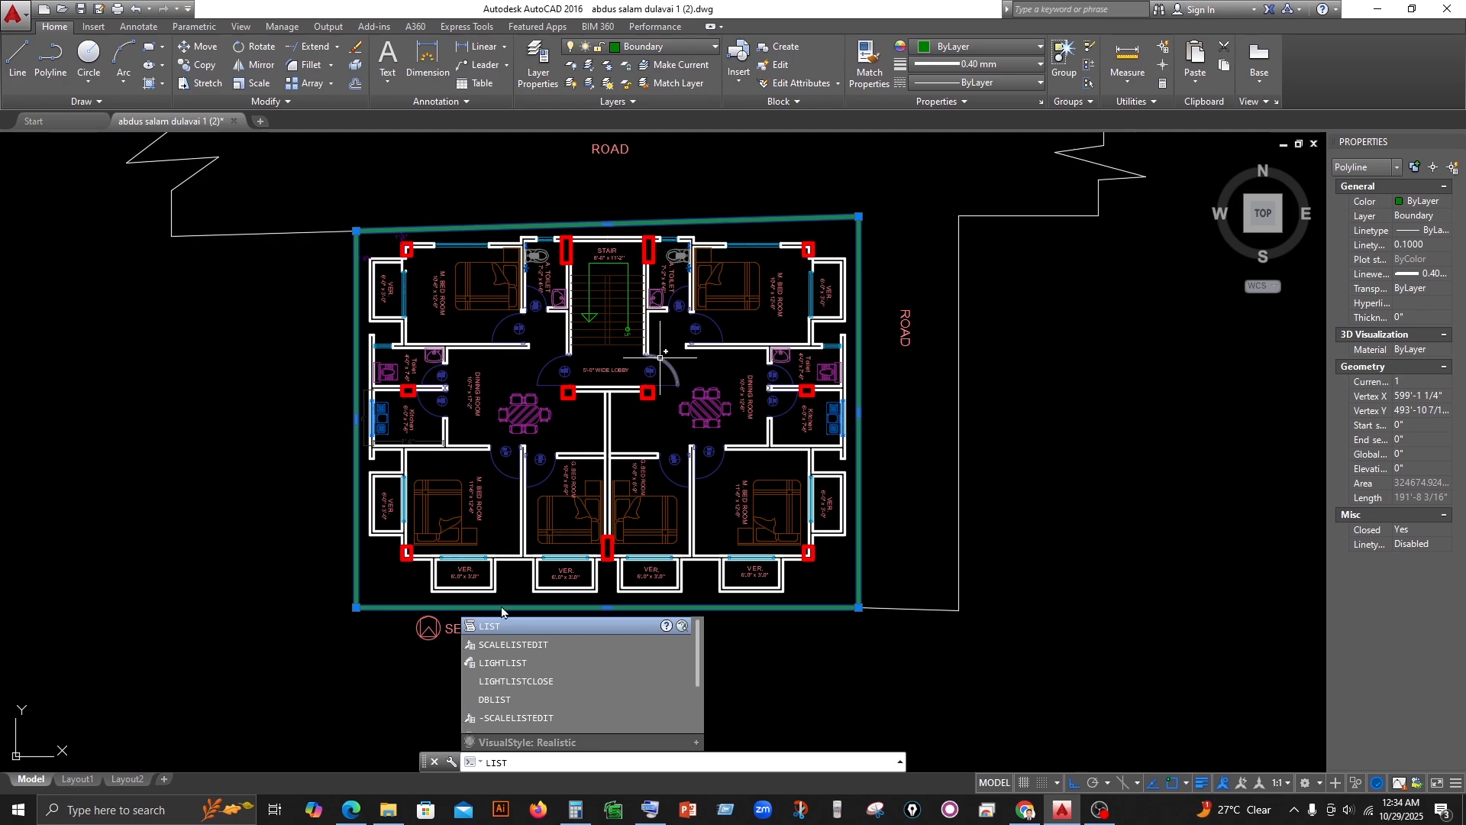
click(500, 627)
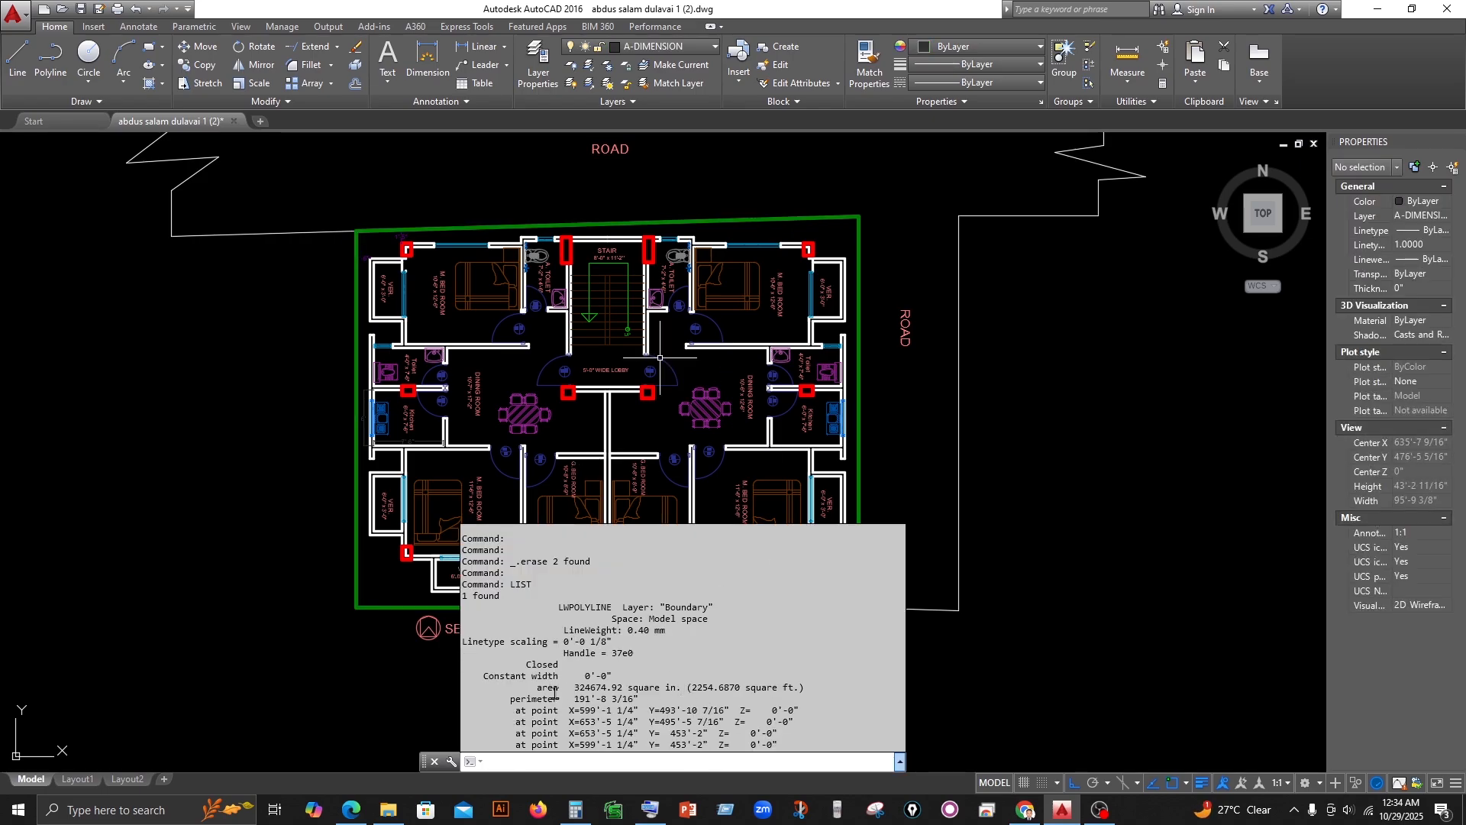
drag(537, 688, 589, 692)
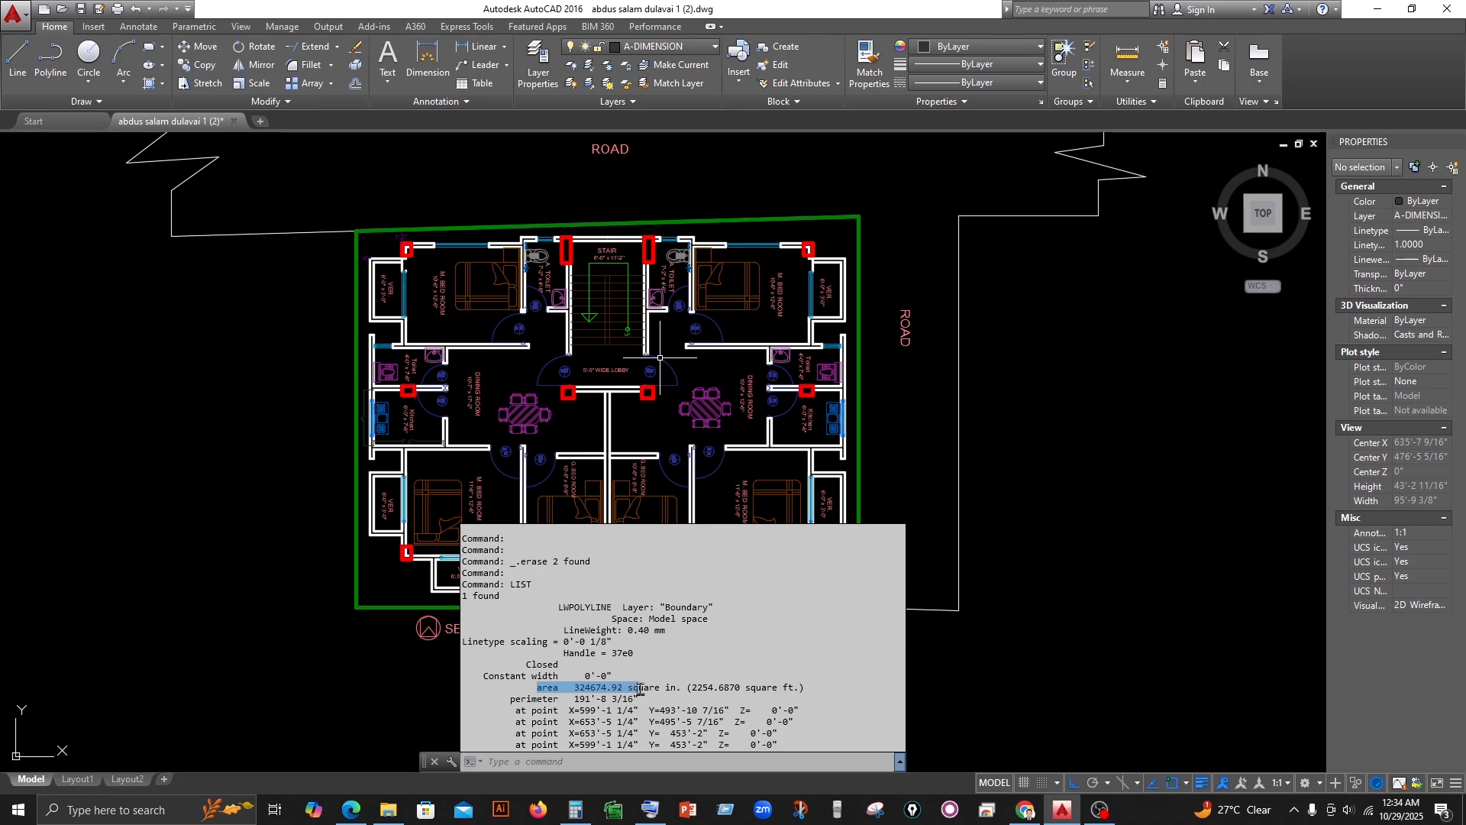
drag(640, 689, 800, 688)
click(698, 689)
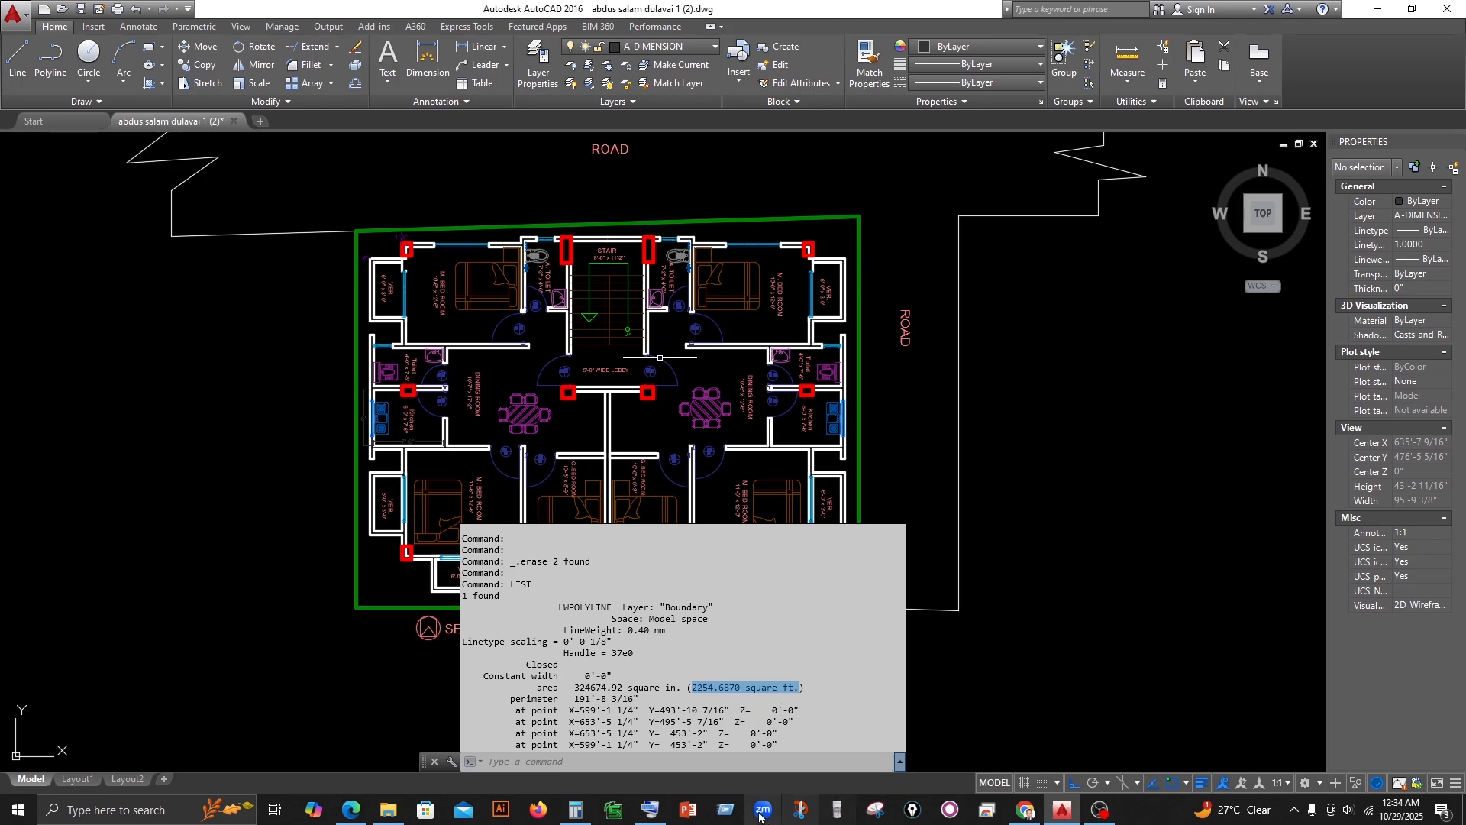
- List the plot boundary polyline's data again to re-read its area
click(575, 809)
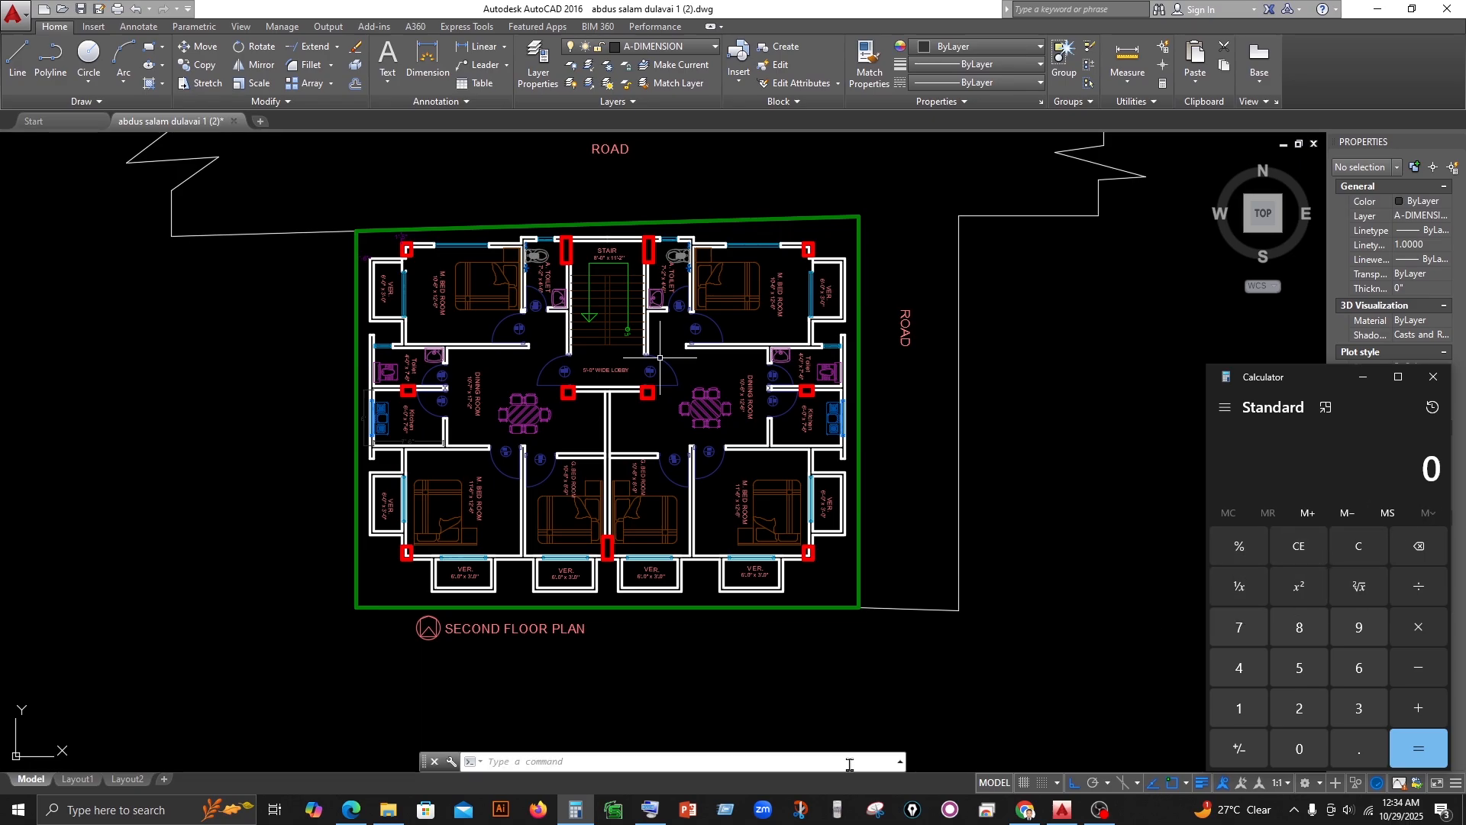
click(753, 191)
click(757, 218)
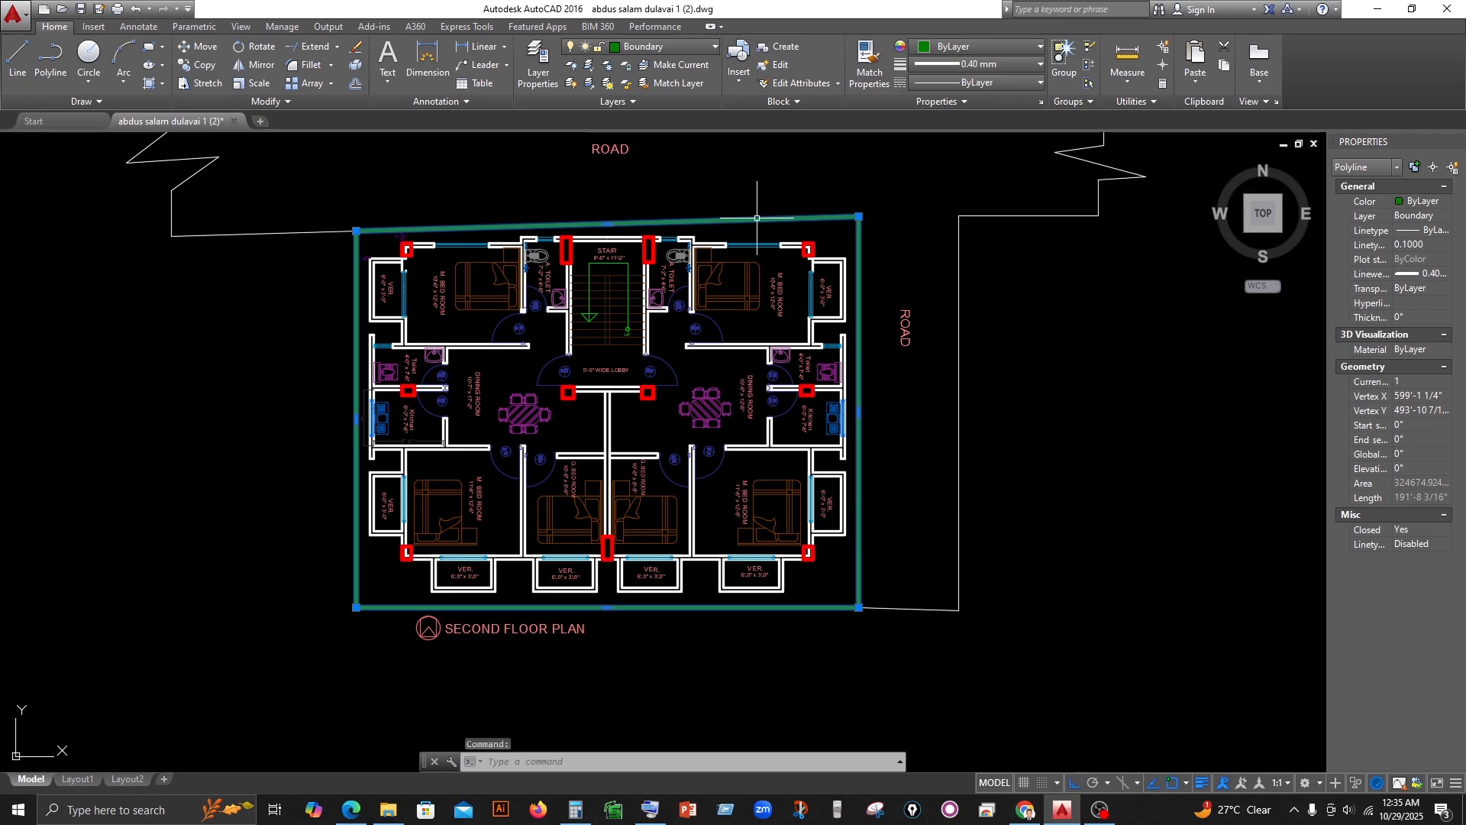
text(LIST)
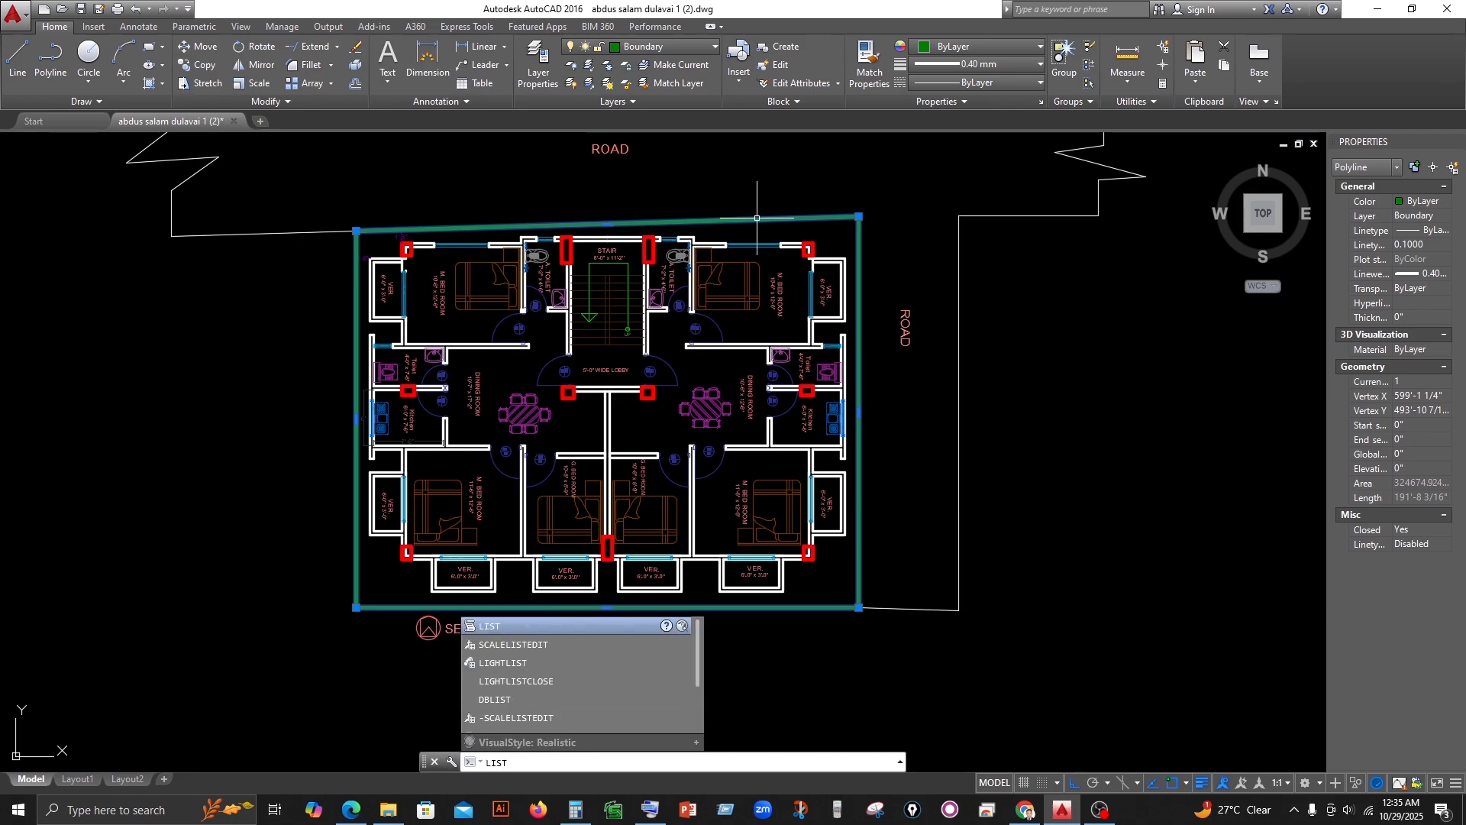
key(Return)
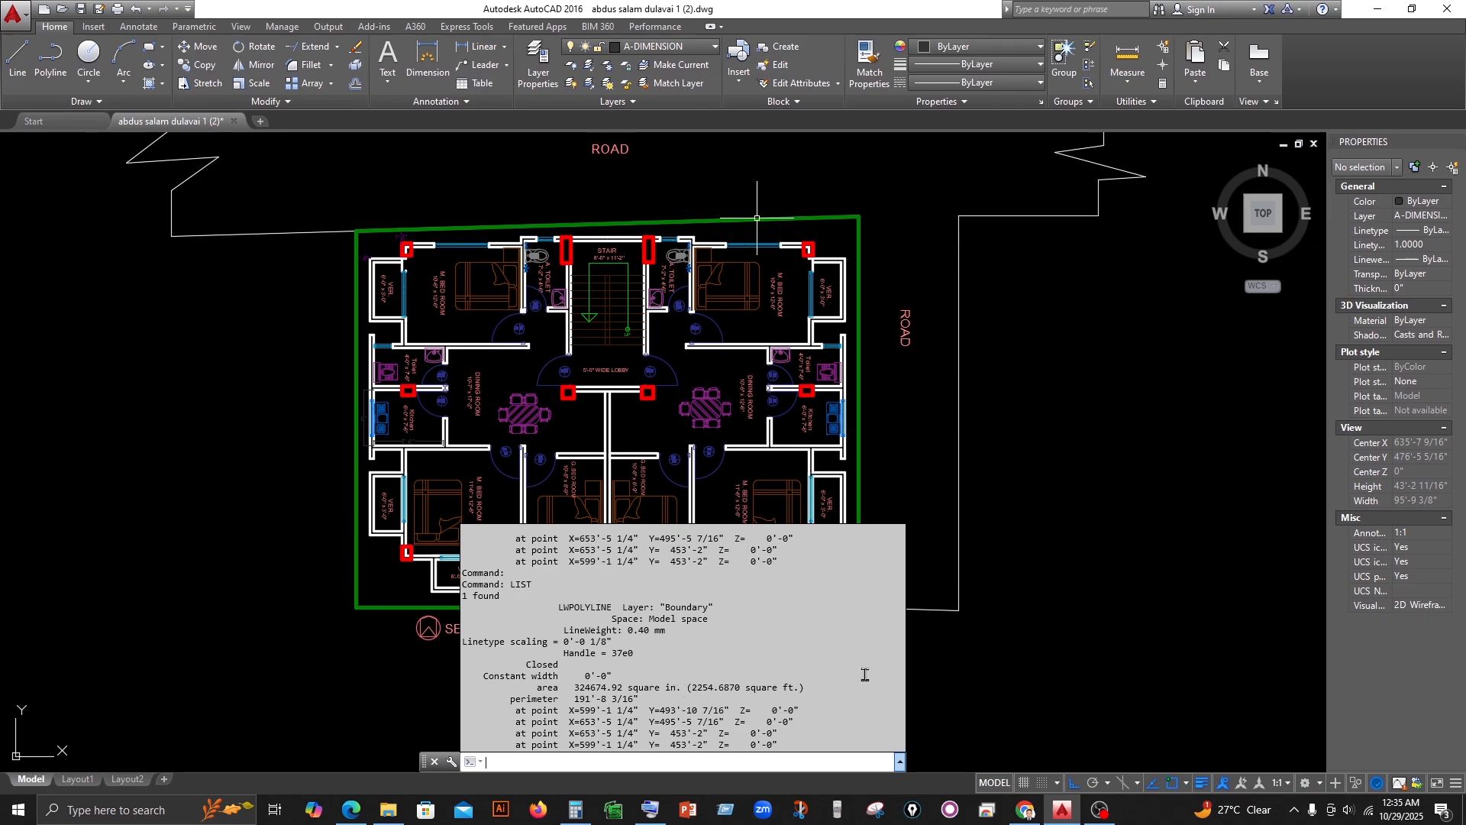
- Switch to Calculator, divide the plot area 2255 by 720, and highlight the leading digits of the quotient
click(655, 814)
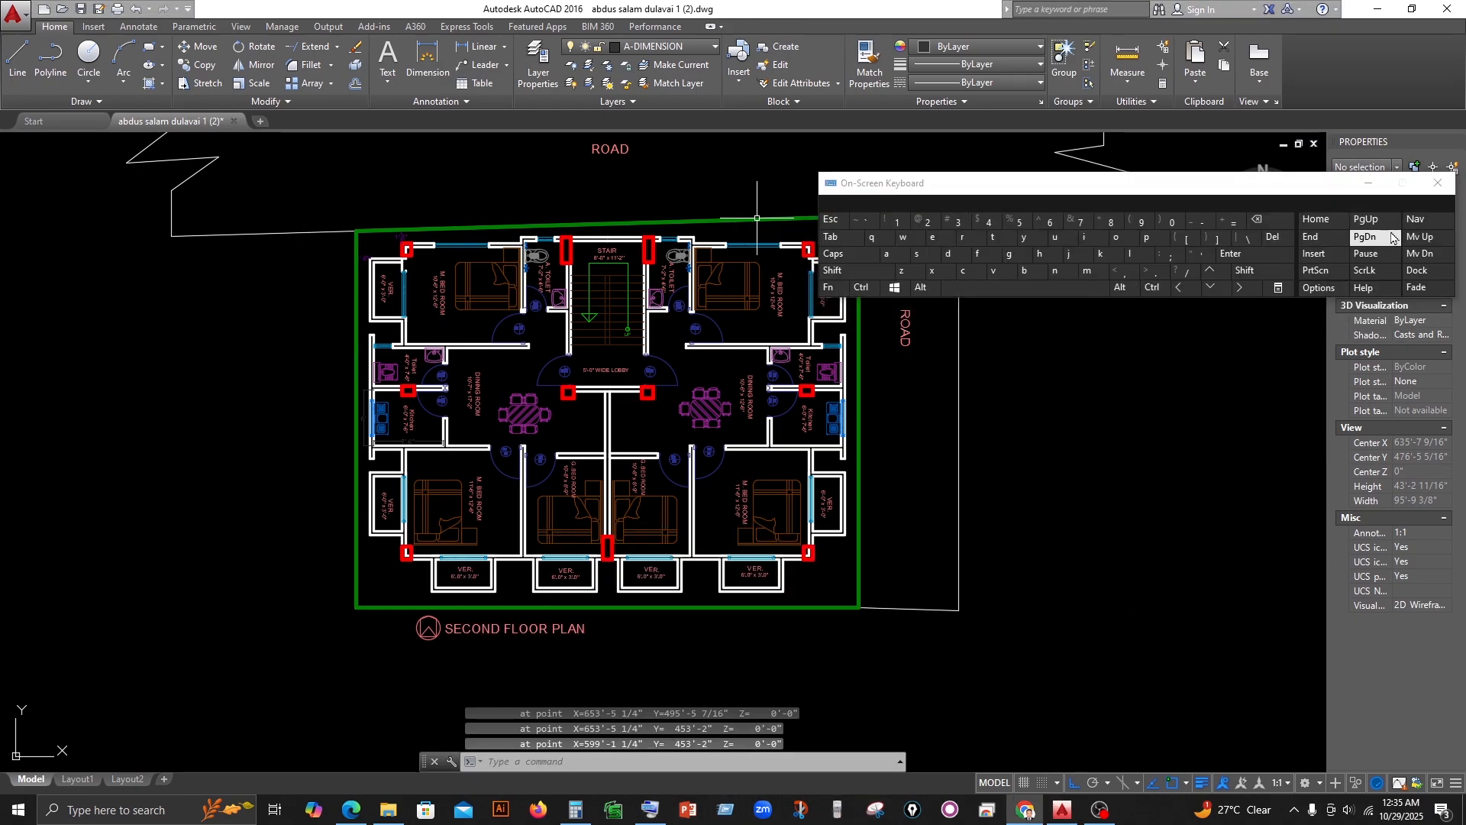
click(1369, 183)
click(593, 817)
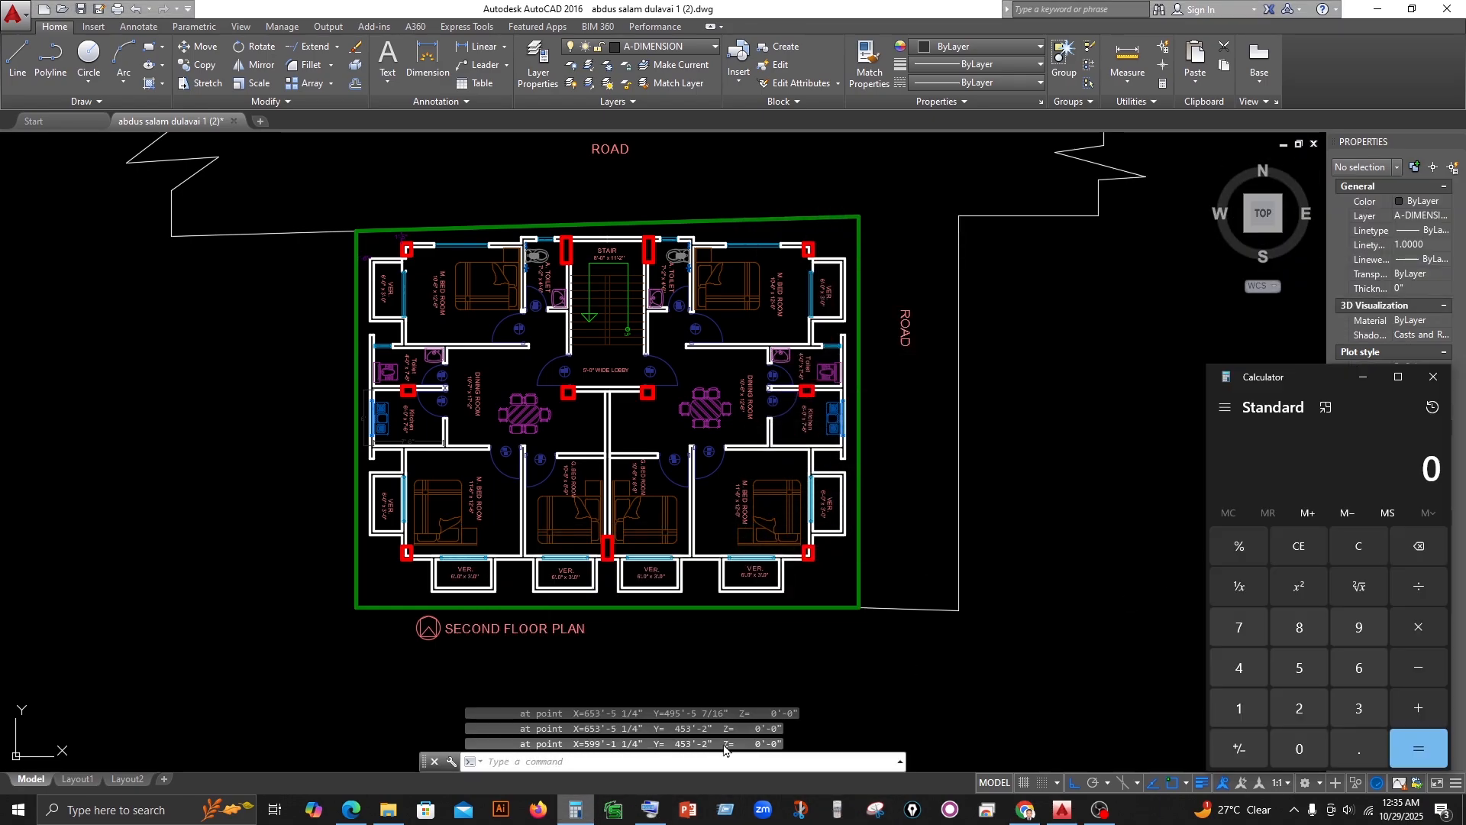
text(2)
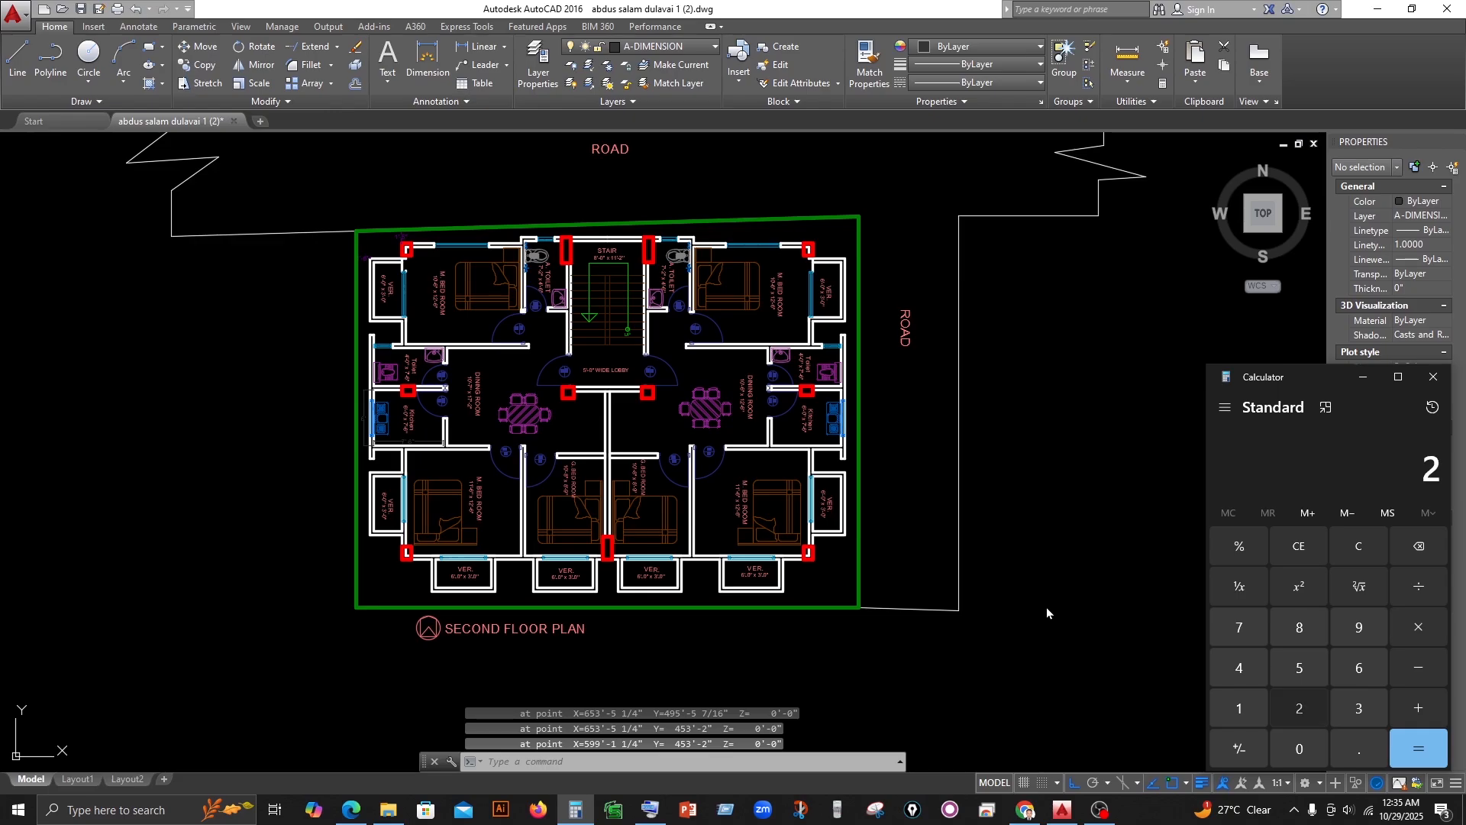
text(,255)
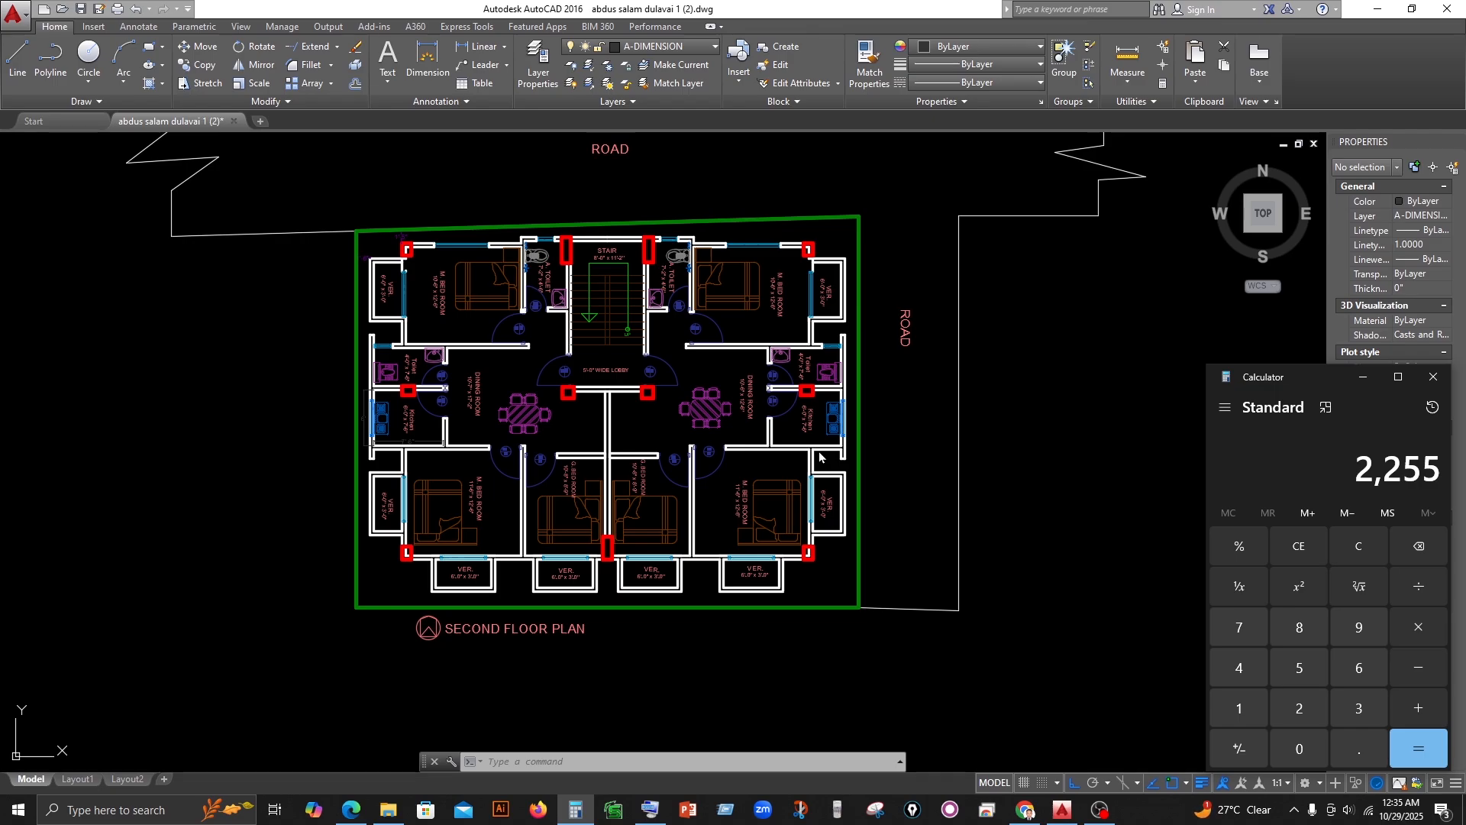
key(slash)
text(720)
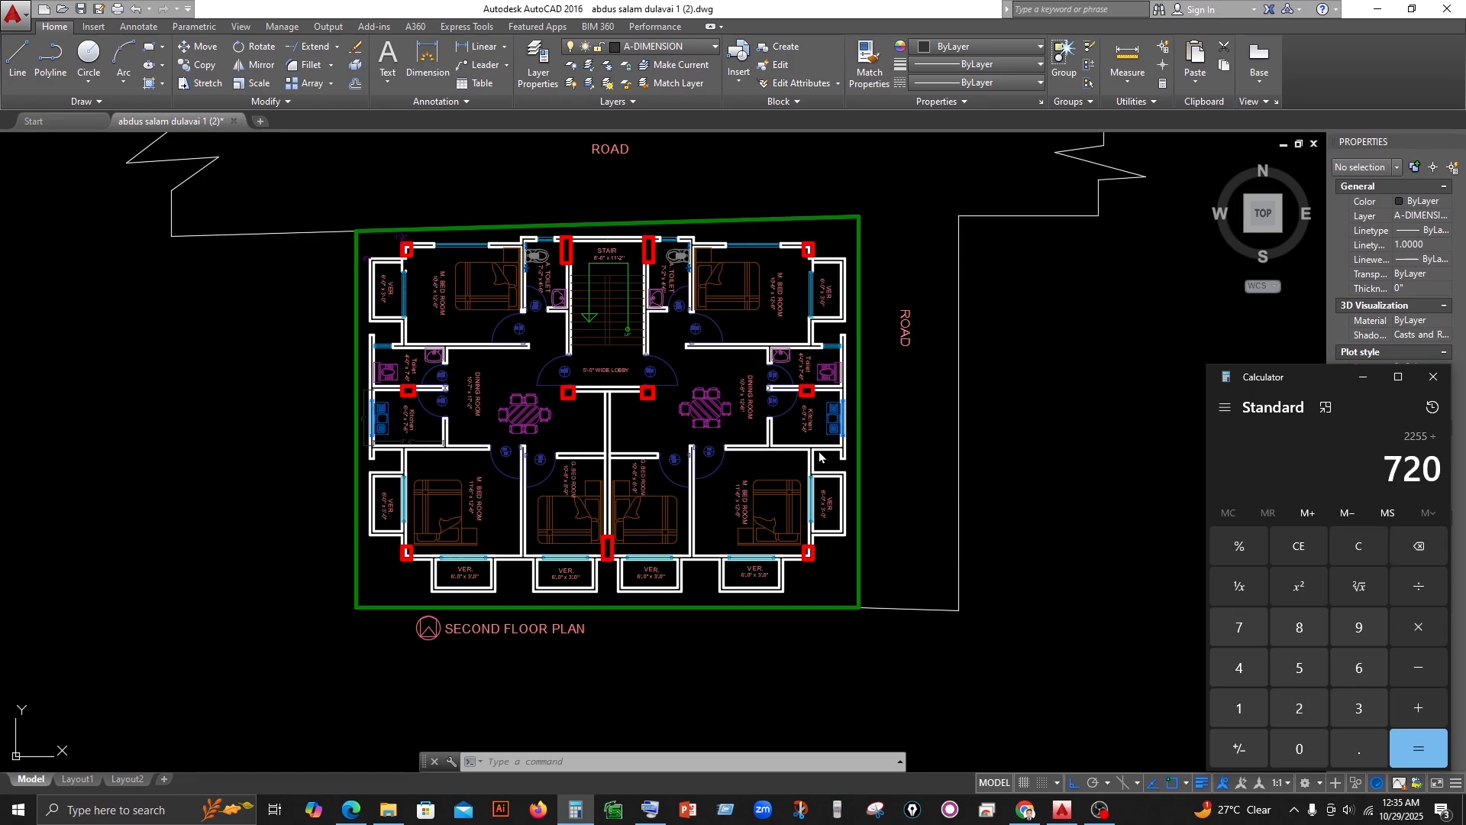
click(1421, 749)
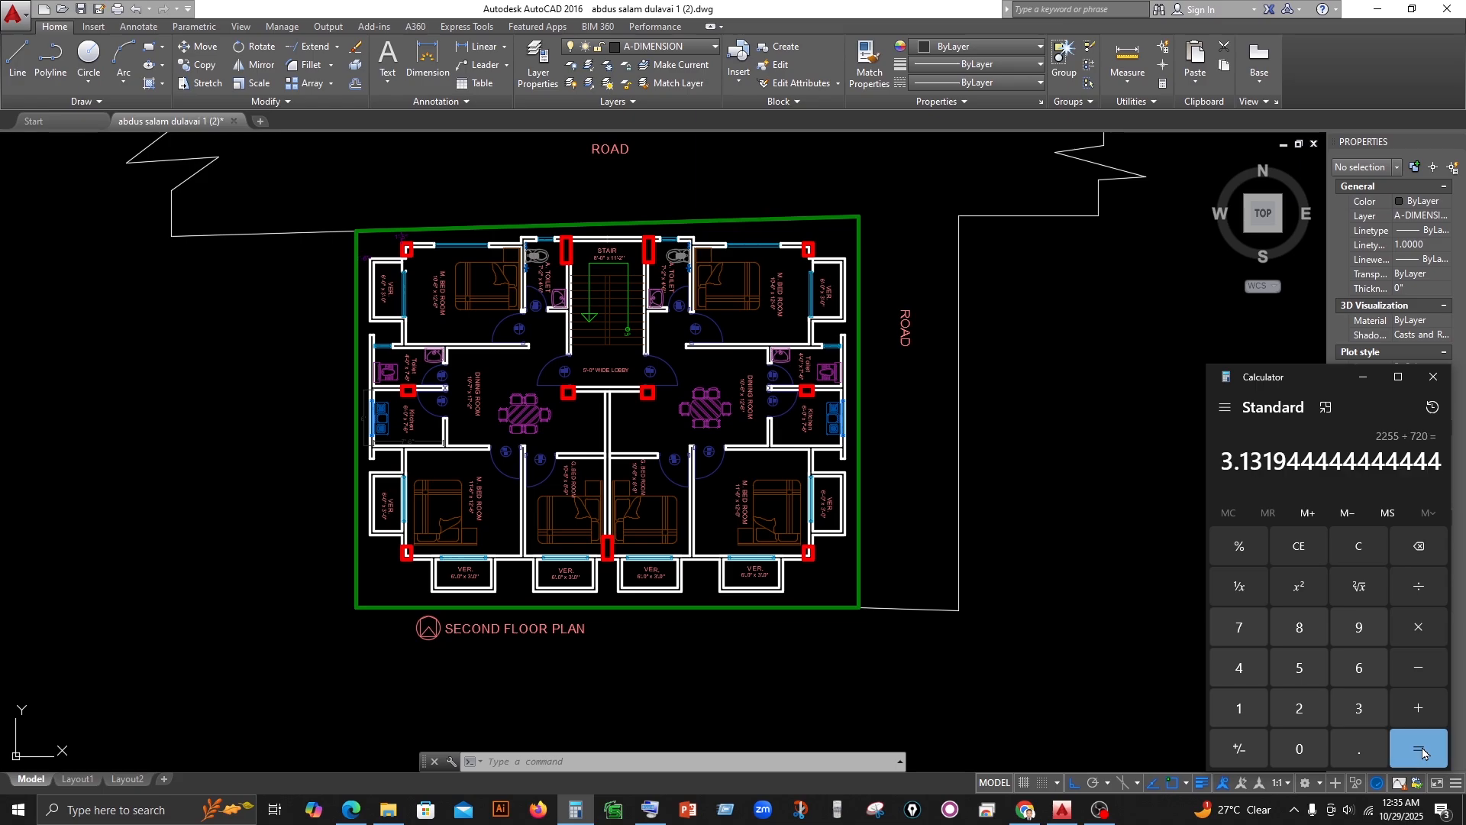
drag(1224, 467, 1283, 465)
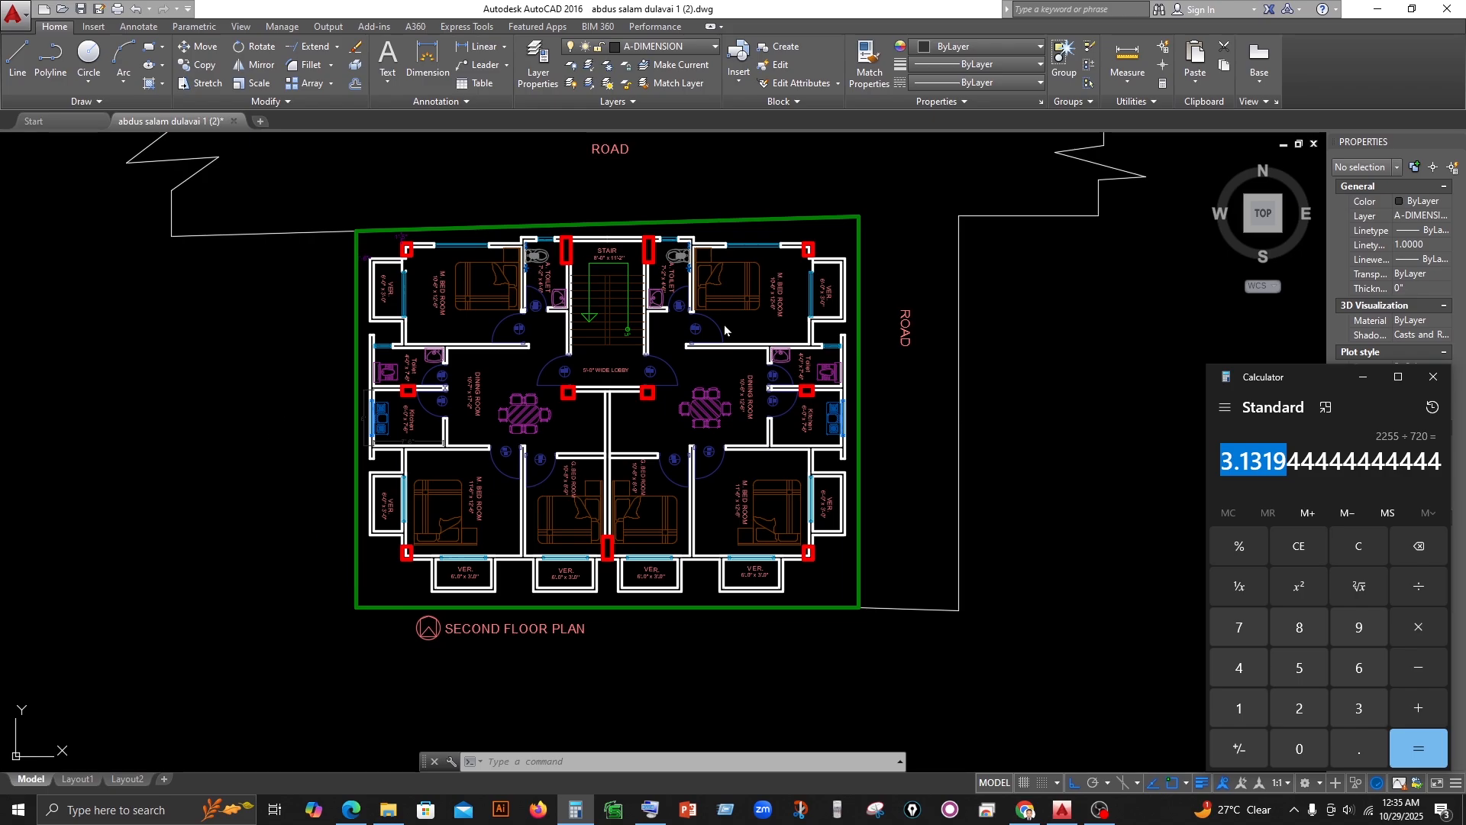
- Clear Calculator, divide the plot area 2255 by 435.6, highlight the quotient's leading digits, and return to the AutoCAD drawing
click(1296, 560)
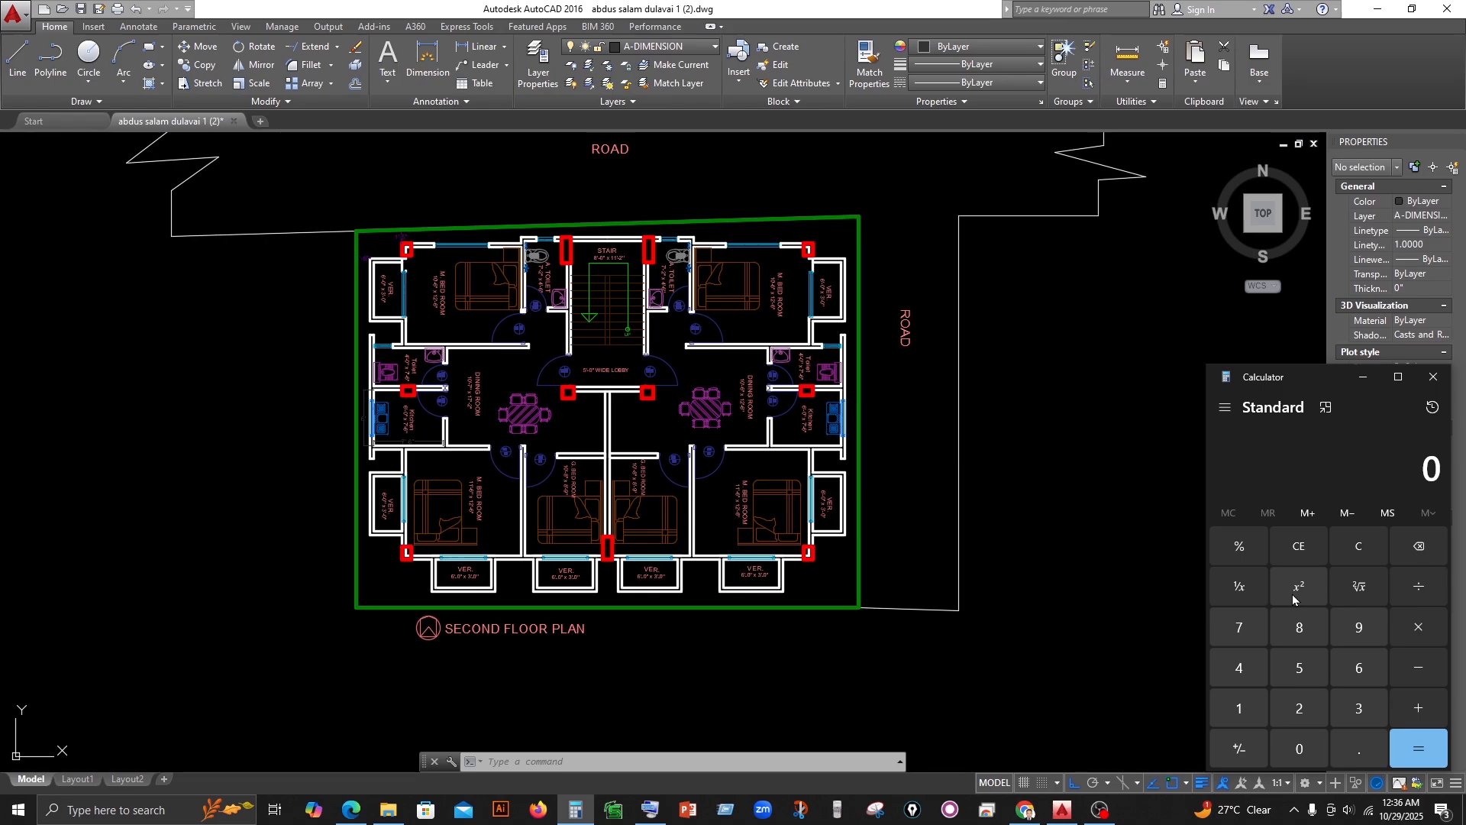
text(2,255)
key(slash)
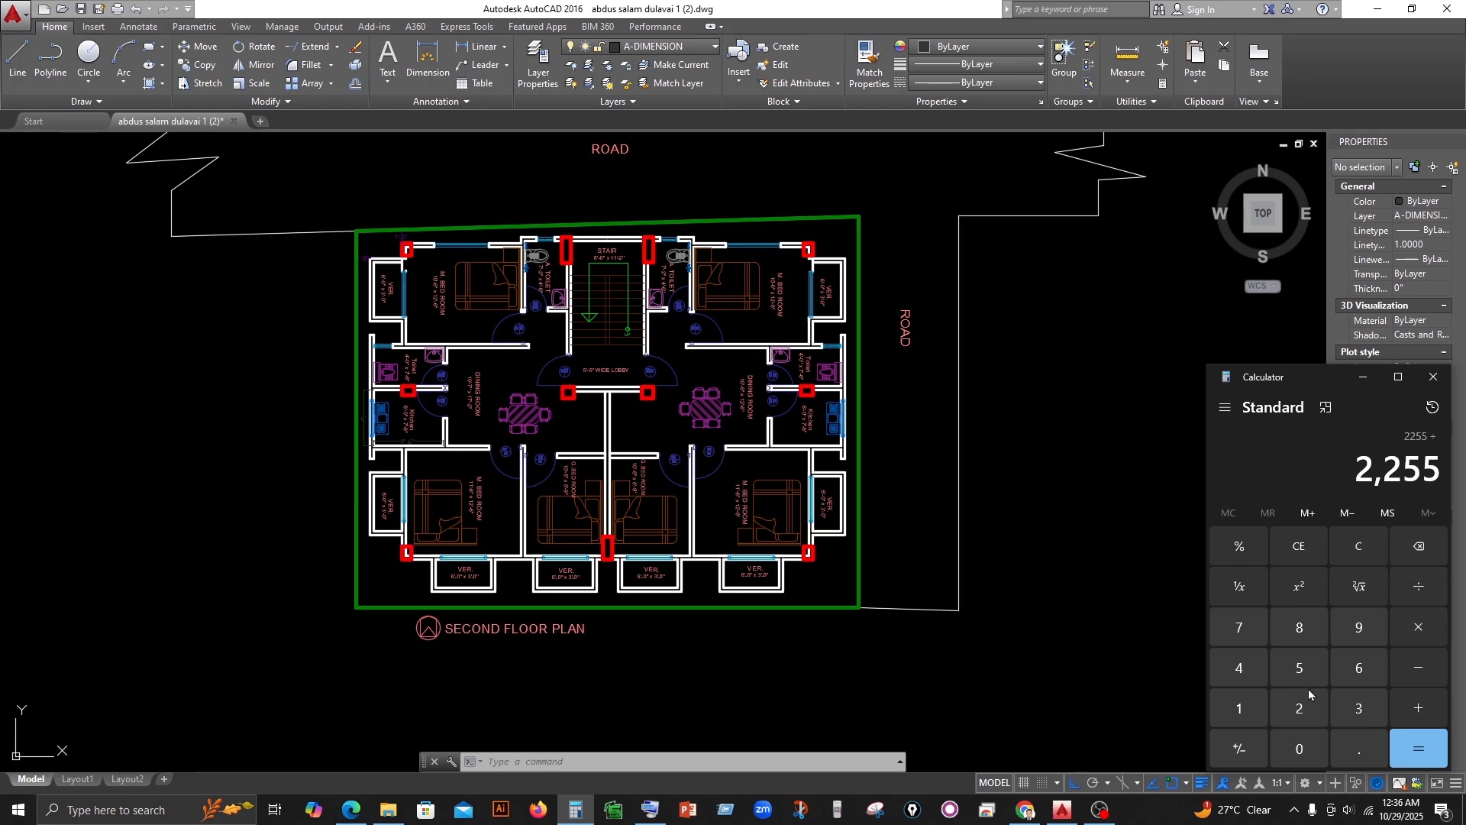
click(1248, 672)
click(1351, 701)
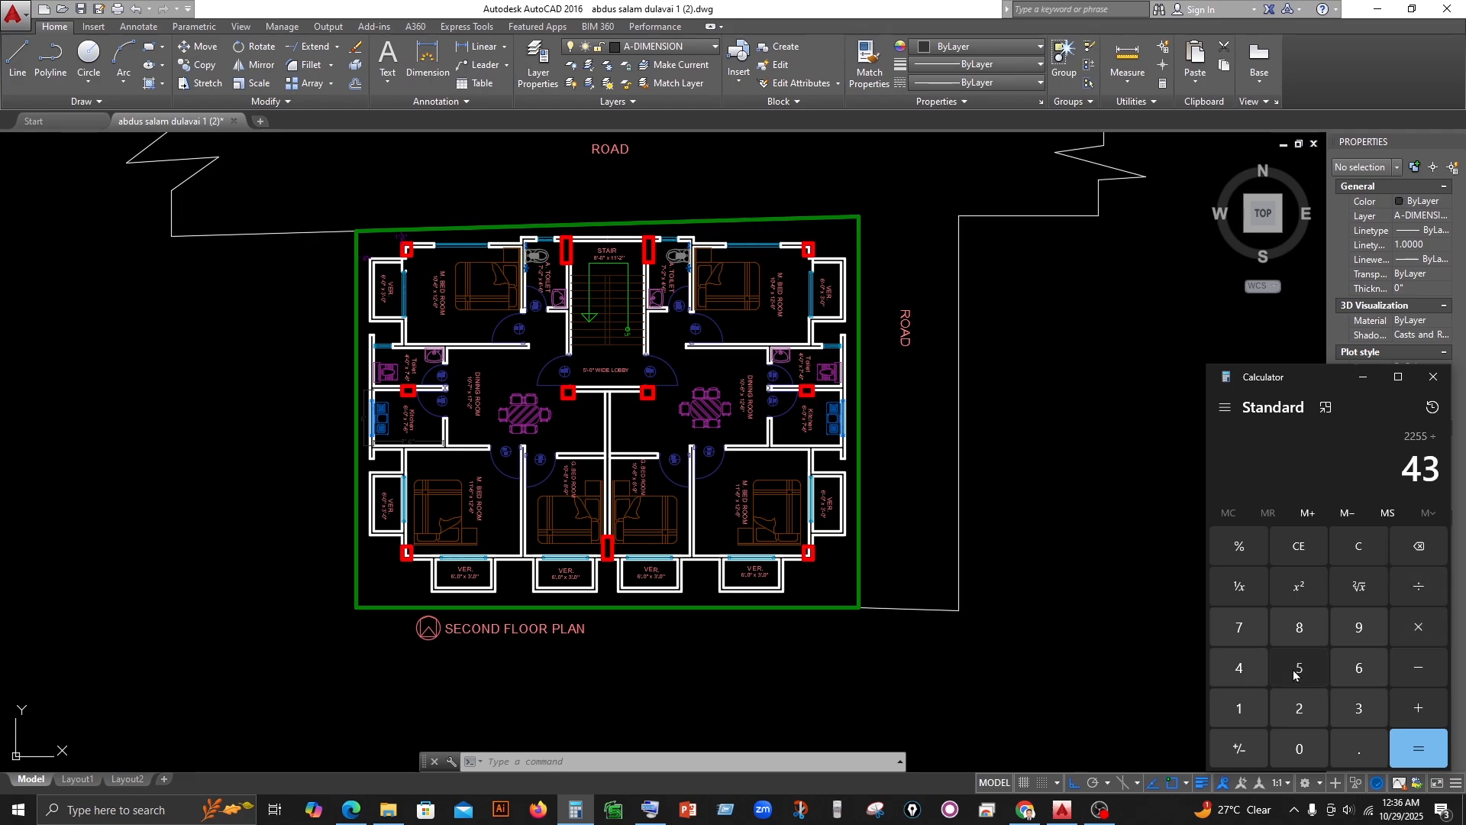
click(1299, 669)
click(1360, 750)
click(1361, 668)
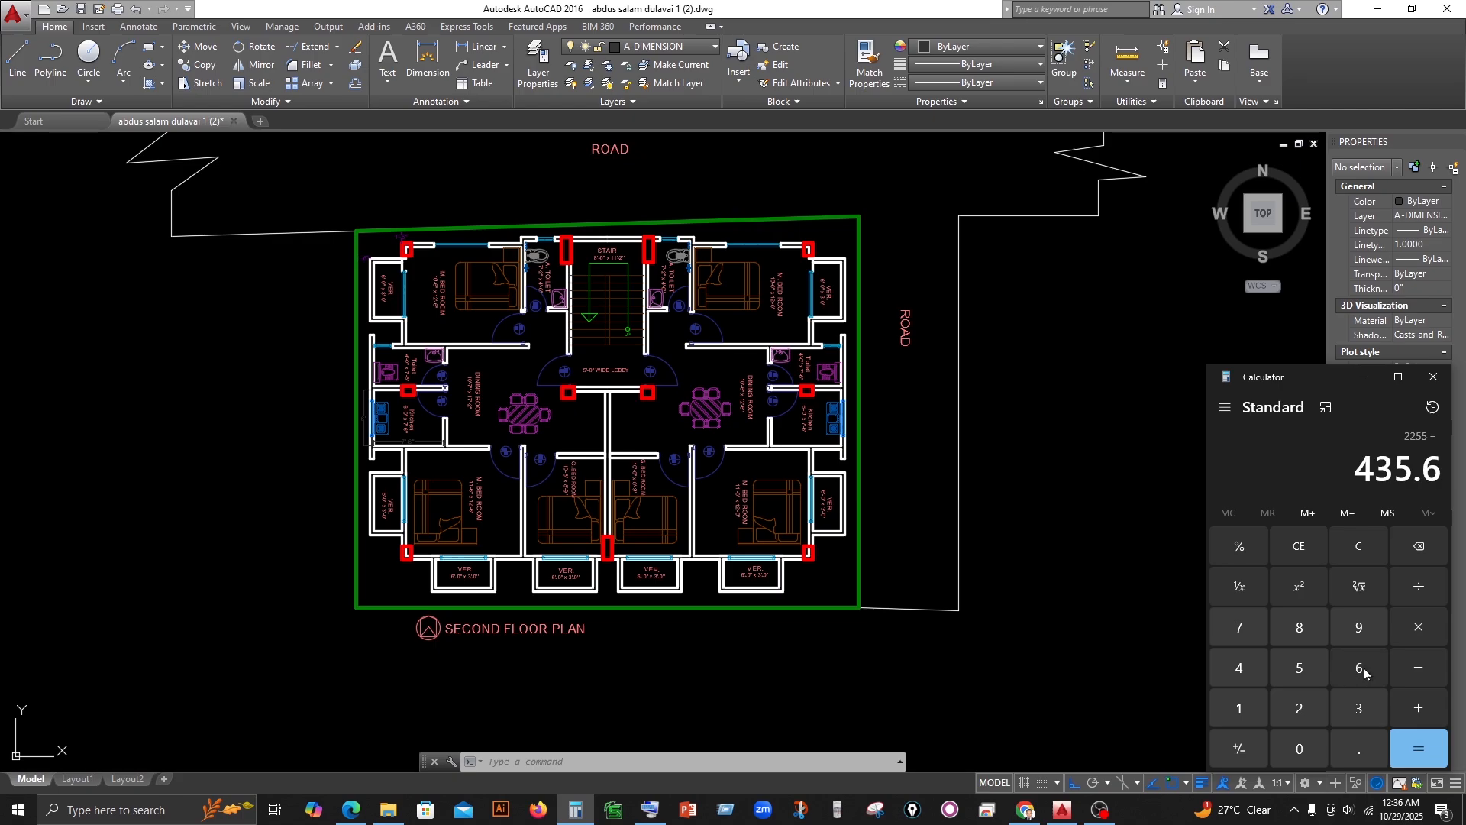
click(1438, 754)
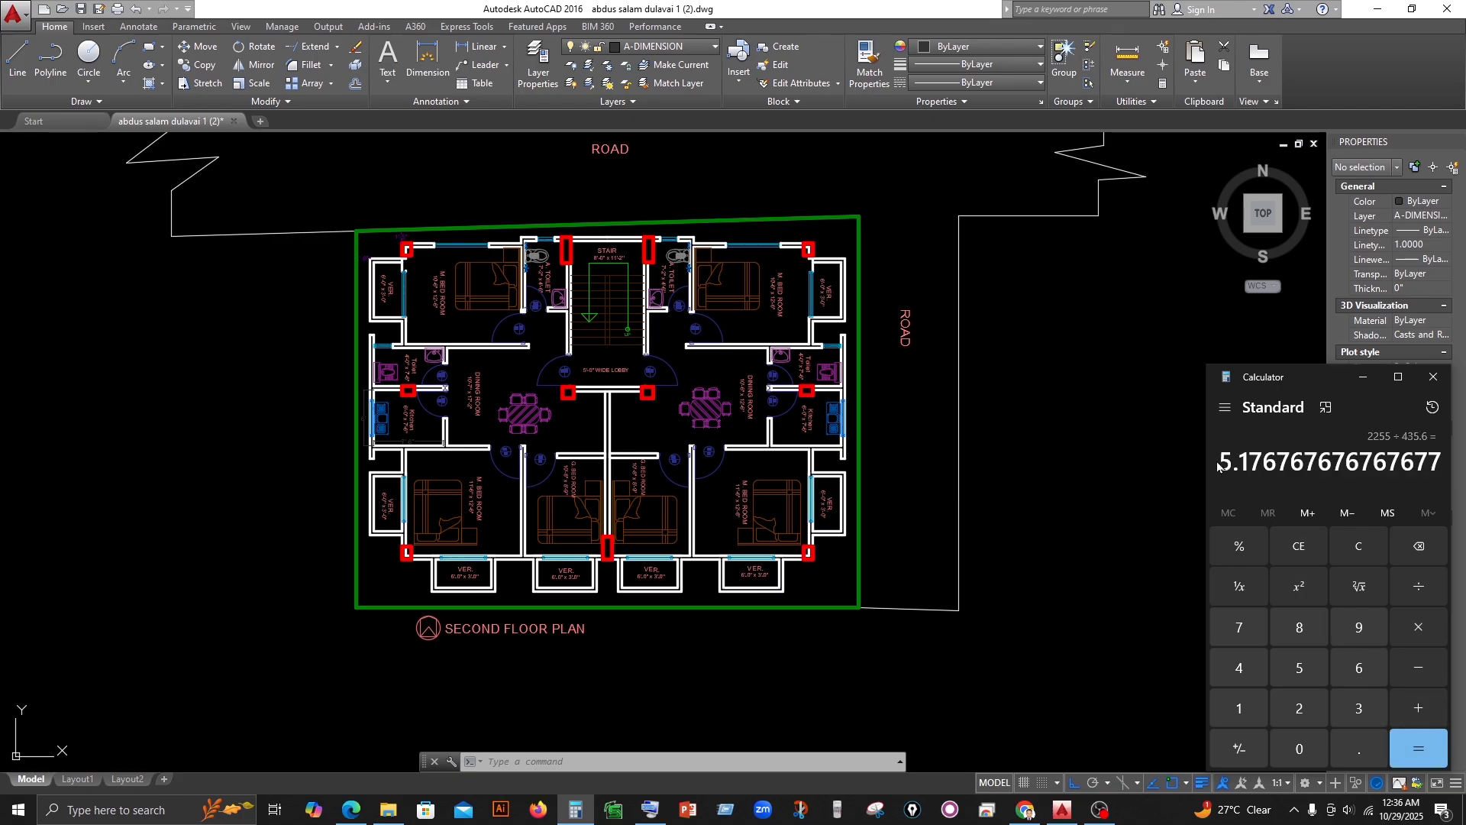
drag(1219, 461, 1285, 461)
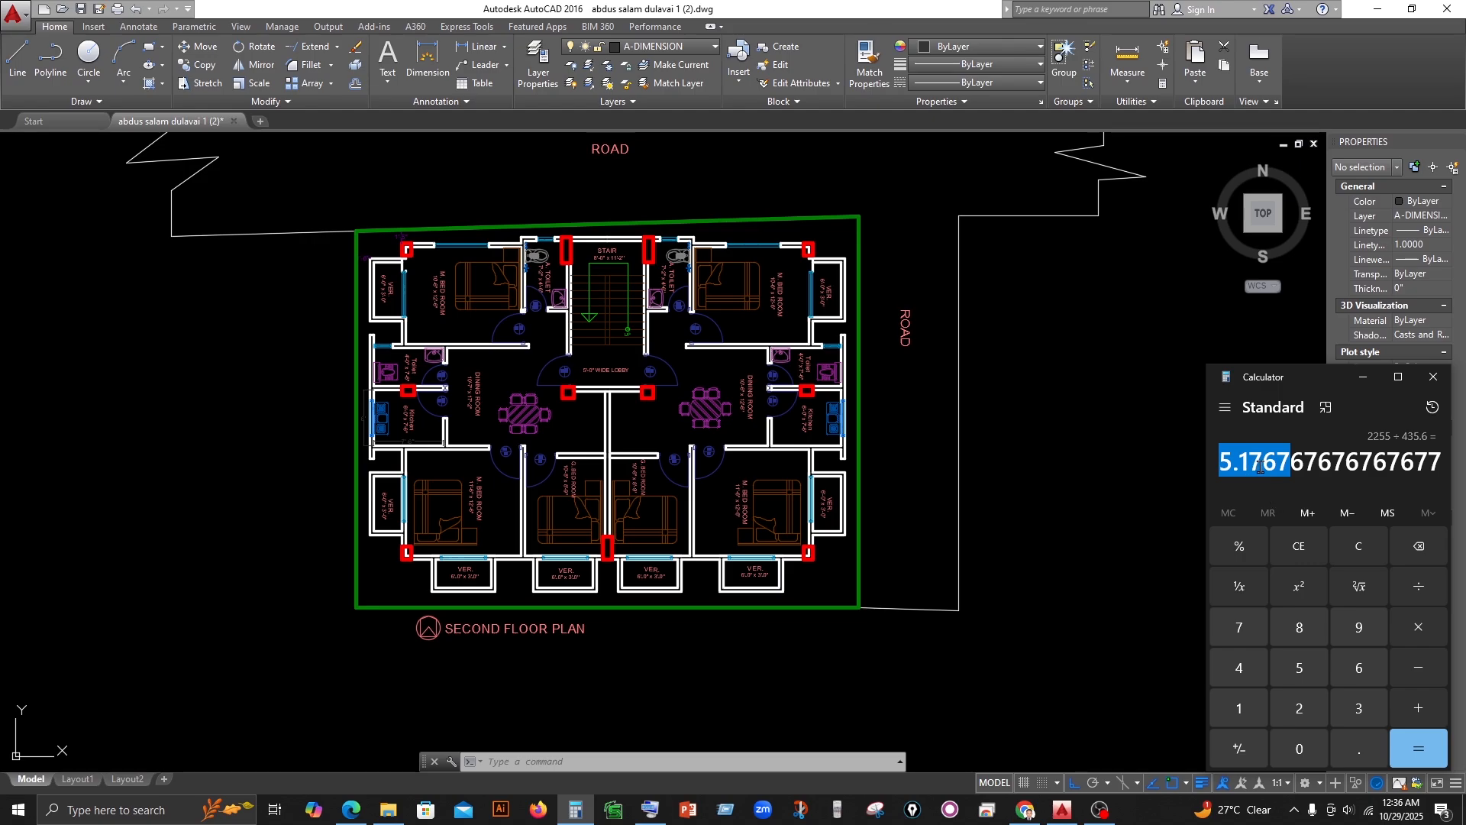
drag(1260, 467, 1217, 467)
click(615, 416)
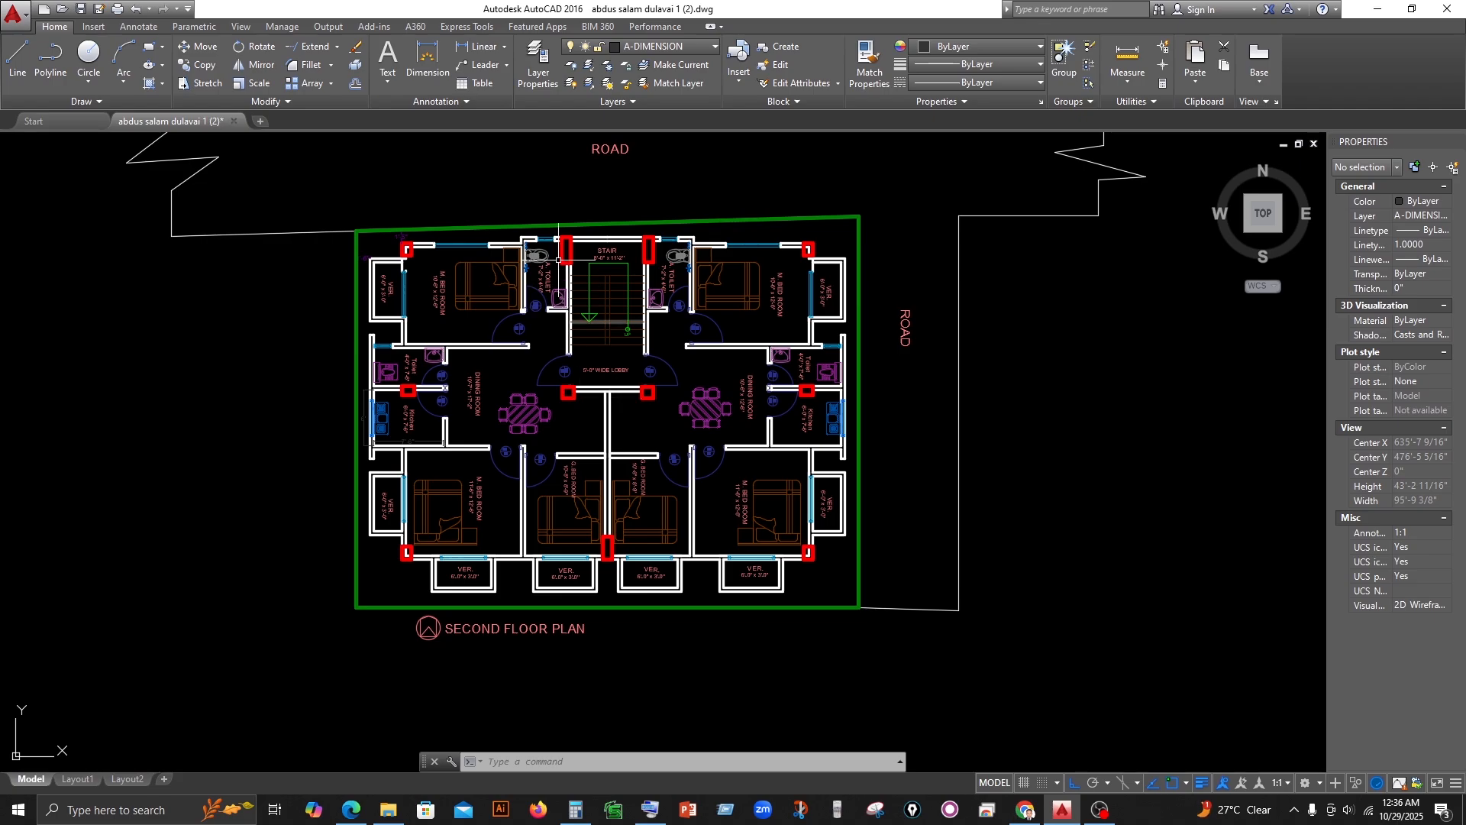